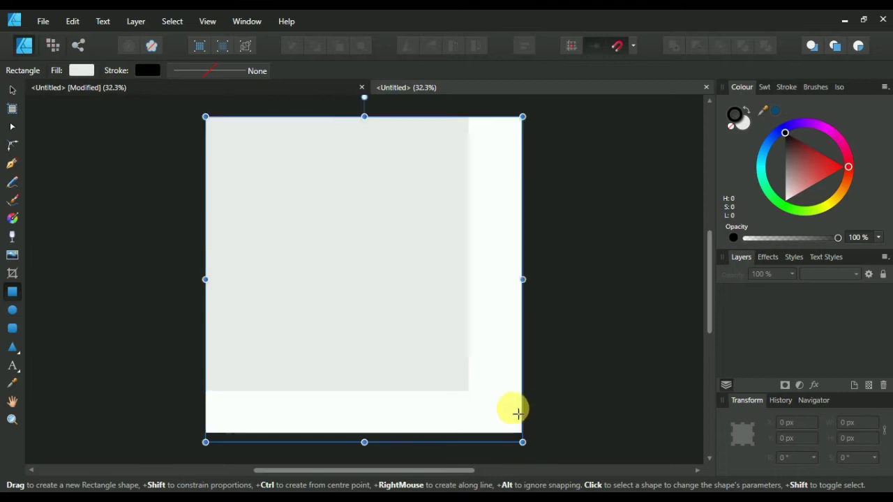
- Fill the background rectangle with the picked dark blue and shorten its height to 1500 px to fit the page
{"action": "left_click", "coordinate": [780, 114]}
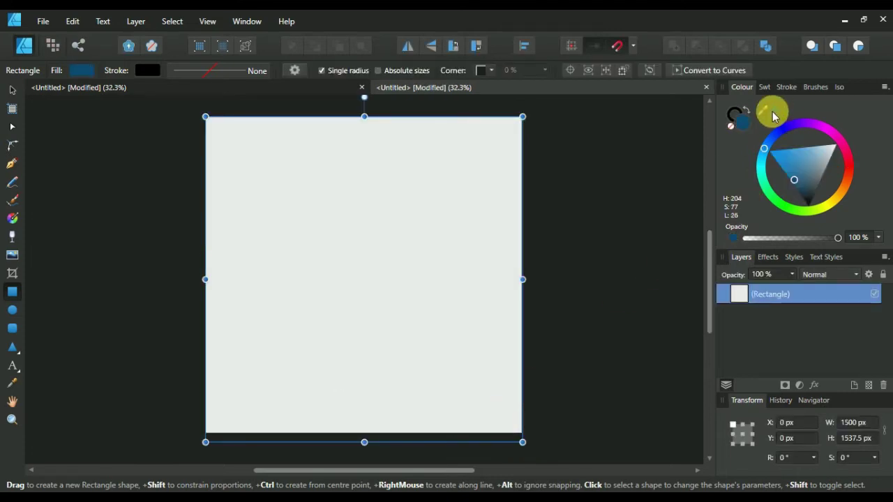
{"action": "left_click_drag", "start_coordinate": [359, 450], "coordinate": [364, 434]}
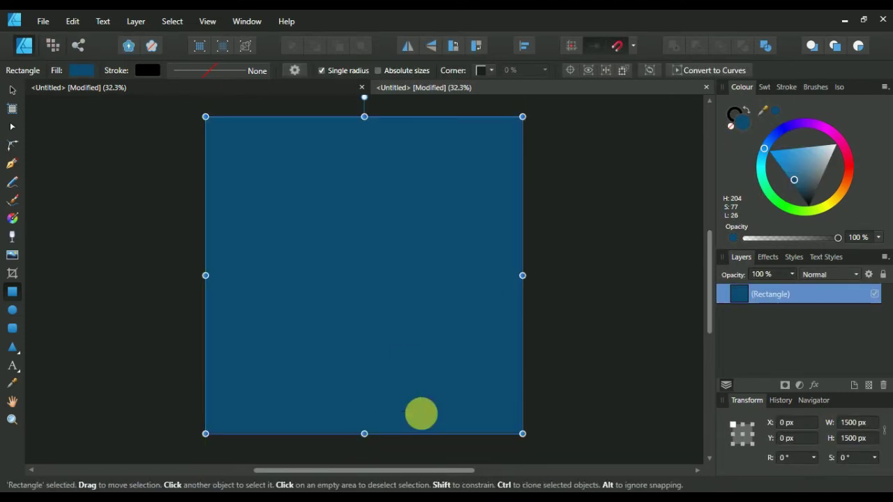
{"action": "left_click", "coordinate": [16, 92]}
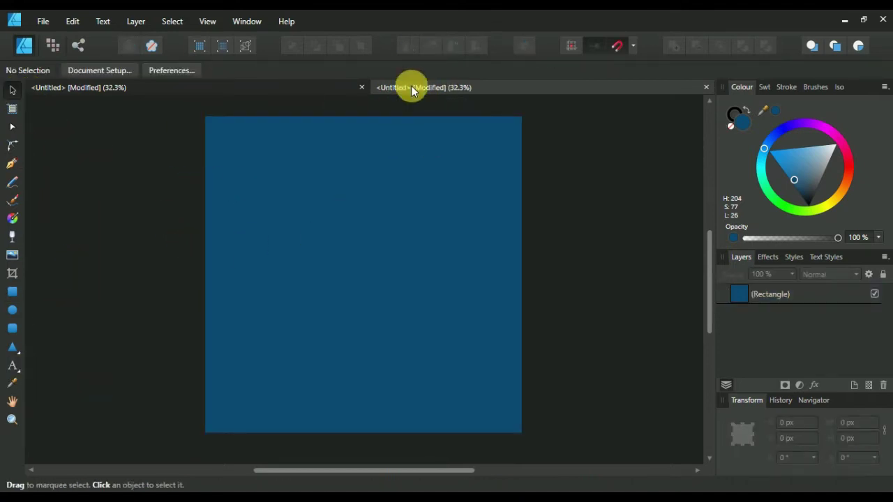
- Copy the red brush stroke from the food stock document into the blue poster and place it around the page centre
{"action": "left_click", "coordinate": [276, 84]}
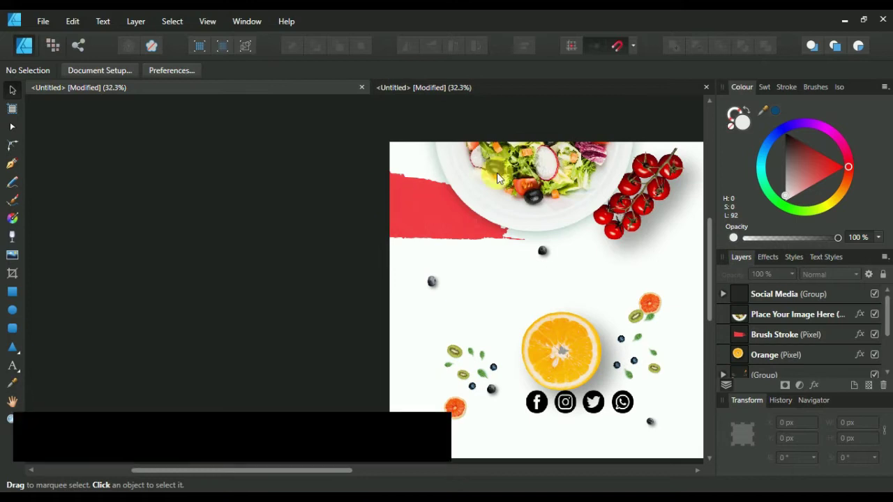
{"action": "left_click", "coordinate": [419, 234]}
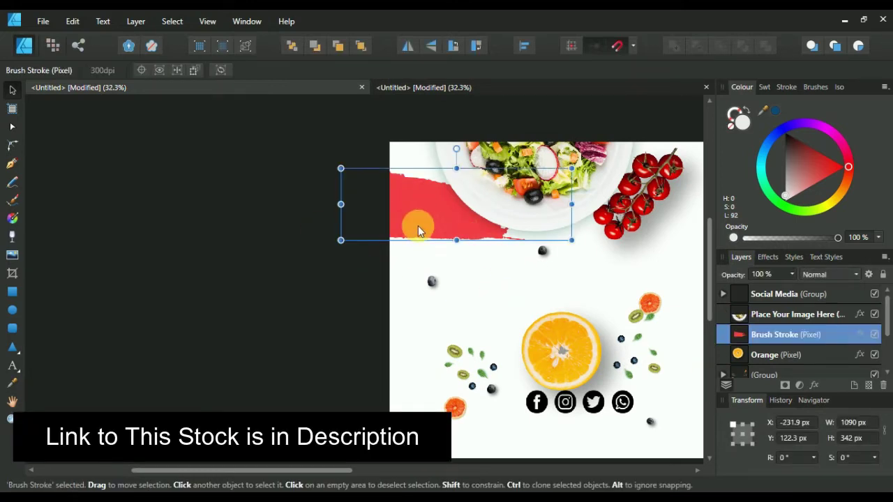
{"action": "right_click", "coordinate": [418, 226]}
{"action": "left_click", "coordinate": [443, 187]}
{"action": "left_click", "coordinate": [437, 96]}
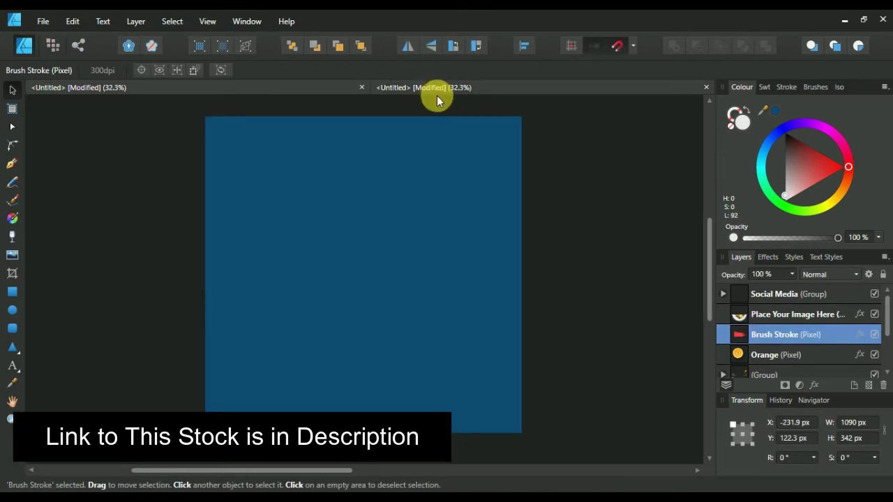
{"action": "left_click", "coordinate": [405, 223]}
{"action": "right_click", "coordinate": [408, 224]}
{"action": "left_click", "coordinate": [429, 199]}
{"action": "left_click_drag", "start_coordinate": [327, 186], "coordinate": [421, 251]}
- Duplicate the red brush stroke by copy and paste and flip the copy horizontally
{"action": "right_click", "coordinate": [367, 235]}
{"action": "left_click", "coordinate": [388, 195]}
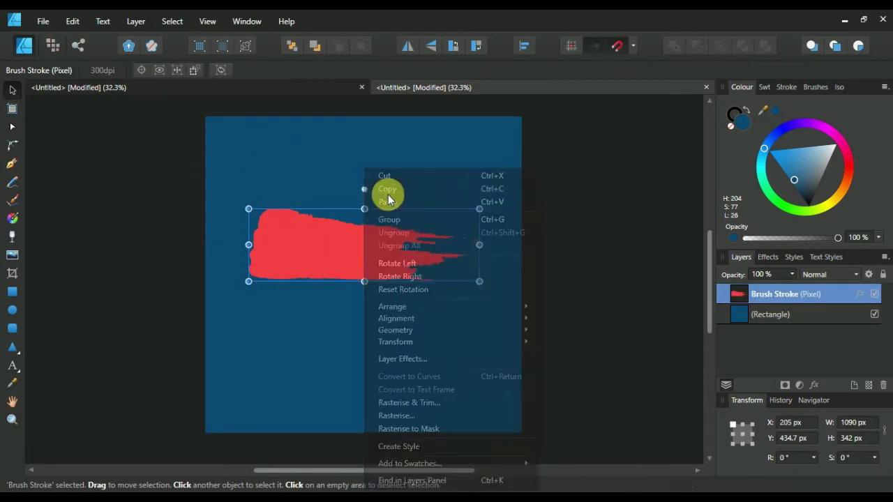
{"action": "right_click", "coordinate": [376, 247]}
{"action": "left_click", "coordinate": [375, 202]}
{"action": "left_click", "coordinate": [408, 47]}
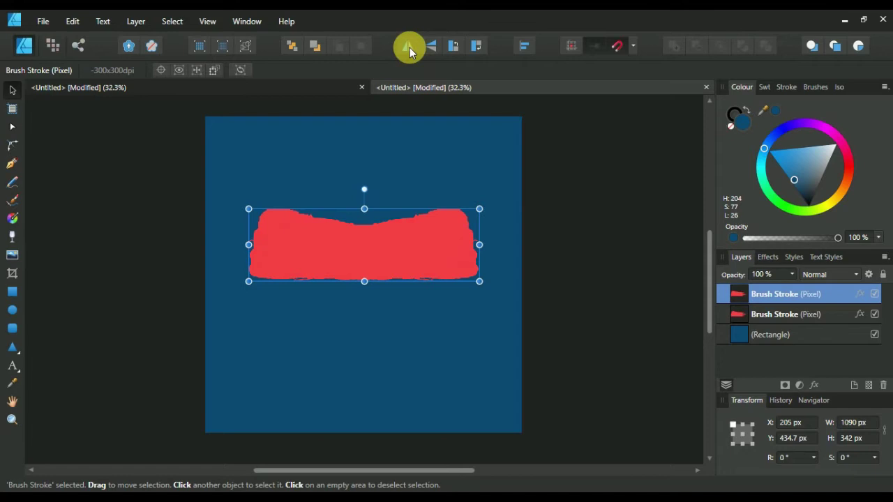
- Place the two brush strokes end to end with their ragged tips facing outward and group them
{"action": "left_click_drag", "start_coordinate": [421, 255], "coordinate": [220, 230]}
{"action": "left_click", "coordinate": [413, 273]}
{"action": "left_click_drag", "start_coordinate": [412, 273], "coordinate": [511, 275]}
{"action": "left_click", "coordinate": [263, 230]}
{"action": "left_click_drag", "start_coordinate": [263, 230], "coordinate": [384, 268]}
{"action": "left_click", "coordinate": [792, 314], "text": "shift"}
{"action": "right_click", "coordinate": [784, 294]}
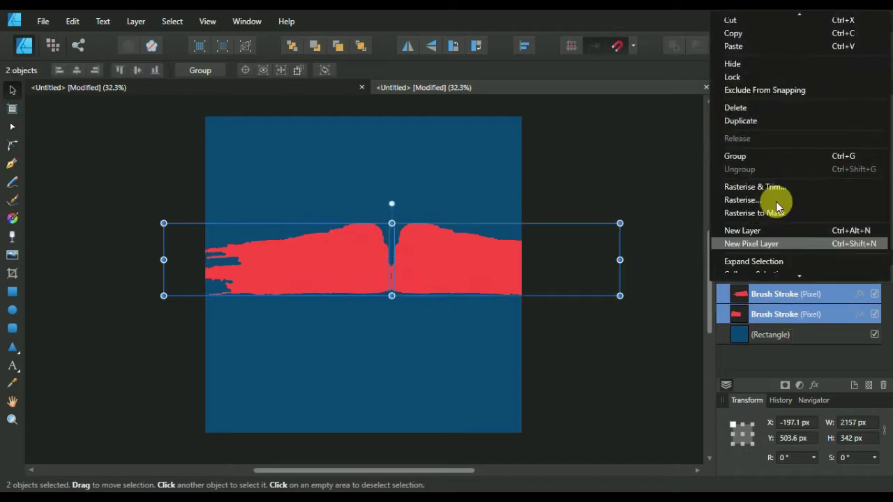
{"action": "left_click", "coordinate": [753, 156]}
- Scale the brush stroke group to about 1554 px wide, tilt it downward about 19°, and run it off the page's right edge
{"action": "left_click_drag", "start_coordinate": [621, 296], "coordinate": [556, 283]}
{"action": "left_click_drag", "start_coordinate": [392, 212], "coordinate": [415, 220]}
{"action": "left_click_drag", "start_coordinate": [438, 302], "coordinate": [494, 282]}
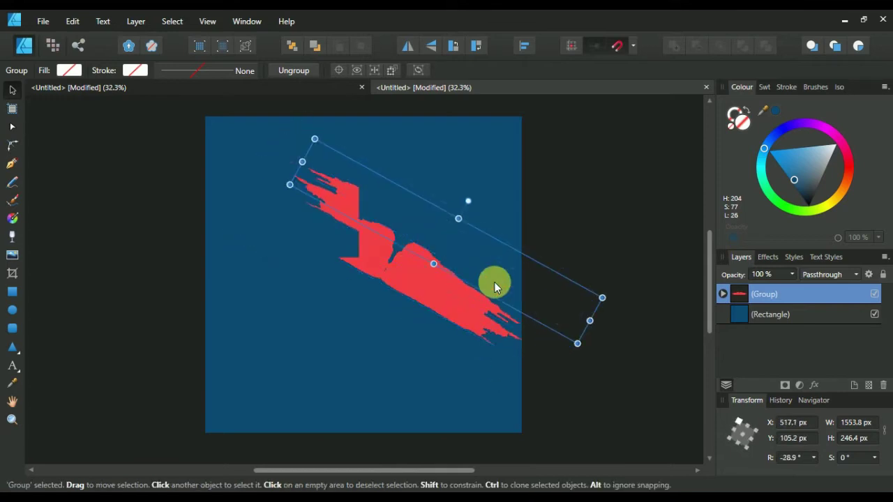
{"action": "left_click_drag", "start_coordinate": [469, 202], "coordinate": [459, 197]}
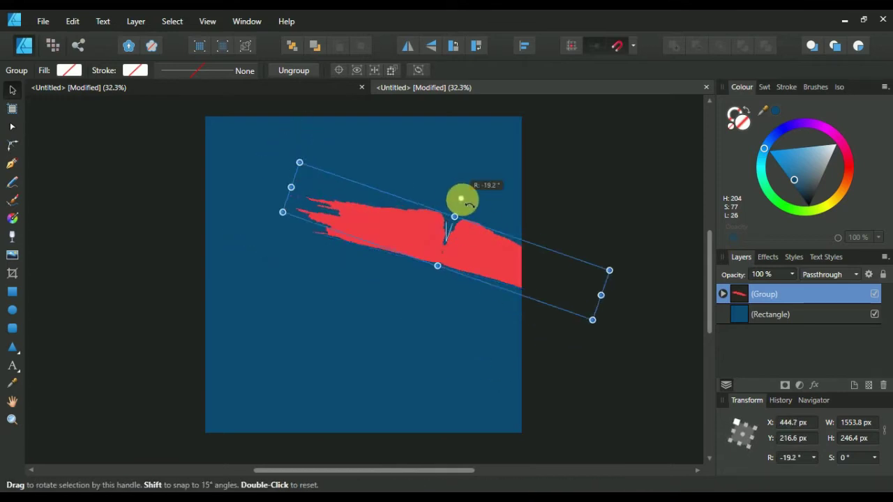
{"action": "left_click_drag", "start_coordinate": [476, 252], "coordinate": [486, 287]}
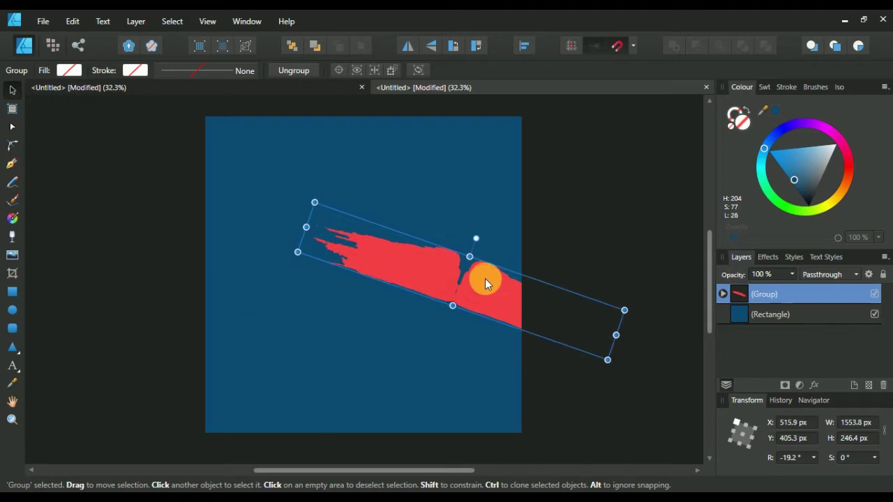
{"action": "left_click_drag", "start_coordinate": [476, 238], "coordinate": [472, 237]}
{"action": "mouse_move", "coordinate": [494, 279]}
{"action": "left_mouse_down"}
{"action": "mouse_move", "coordinate": [488, 266]}
{"action": "mouse_move", "coordinate": [487, 275]}
{"action": "left_mouse_up"}
{"action": "left_click", "coordinate": [593, 242]}
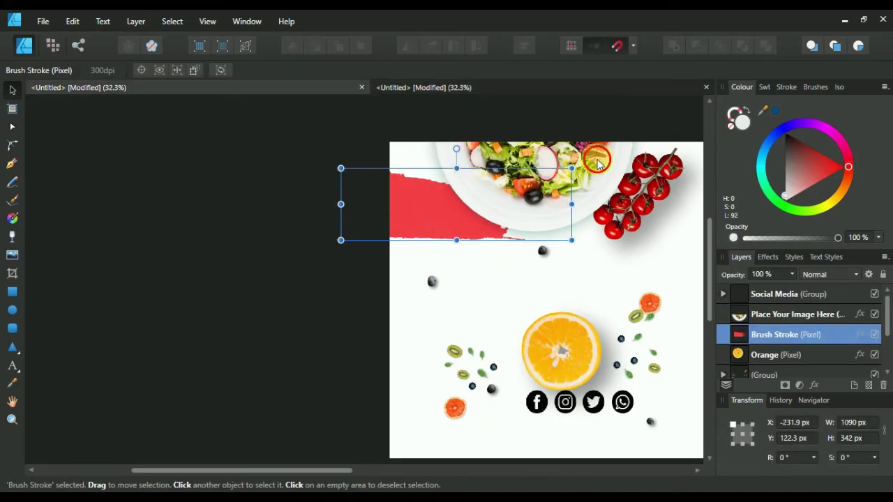
- Copy the salad plate from the food stock document and paste it into the blue poster
{"action": "left_click", "coordinate": [598, 161]}
{"action": "right_click", "coordinate": [582, 151]}
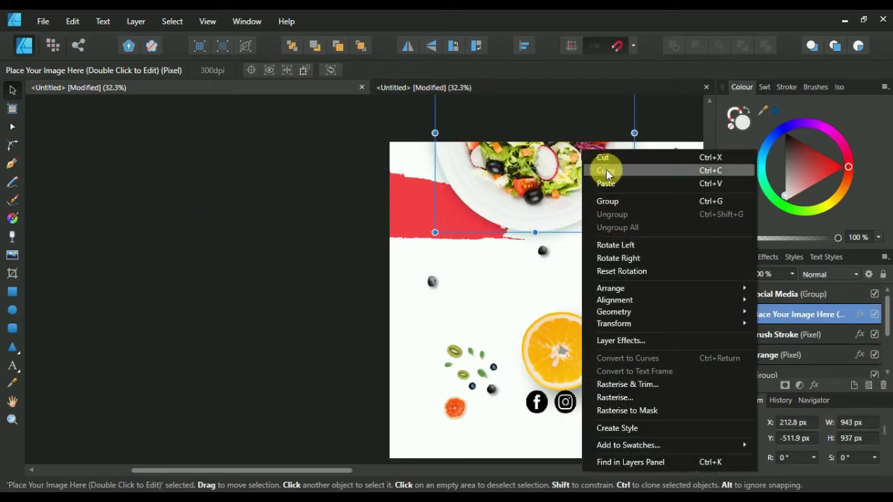
{"action": "left_click", "coordinate": [606, 169]}
{"action": "left_click", "coordinate": [410, 90]}
{"action": "right_click", "coordinate": [431, 337]}
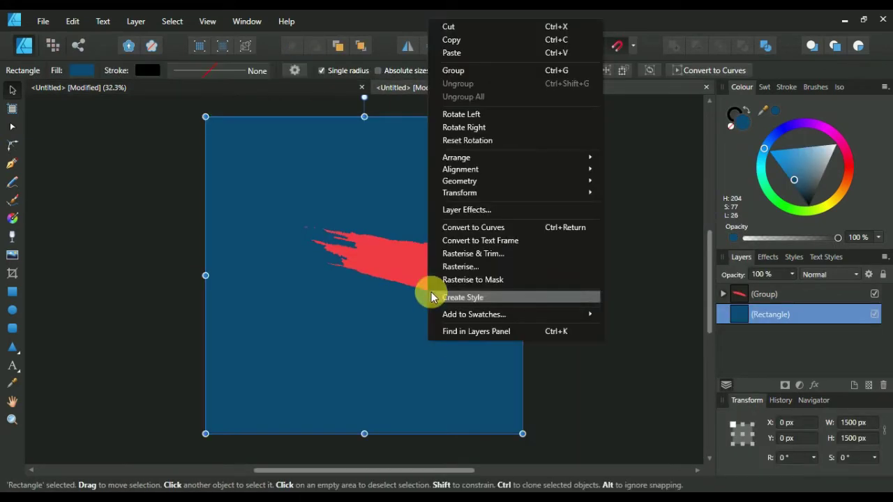
{"action": "left_click", "coordinate": [450, 53]}
- Bring the salad plate above the brush stroke group, shrink it, and position it over the stroke's right part
{"action": "left_click_drag", "start_coordinate": [404, 181], "coordinate": [413, 331]}
{"action": "left_click_drag", "start_coordinate": [474, 355], "coordinate": [444, 351]}
{"action": "left_click_drag", "start_coordinate": [758, 313], "coordinate": [764, 292]}
{"action": "mouse_move", "coordinate": [410, 275]}
{"action": "left_mouse_down"}
{"action": "mouse_move", "coordinate": [505, 293]}
{"action": "mouse_move", "coordinate": [492, 294]}
{"action": "left_mouse_up"}
{"action": "left_click_drag", "start_coordinate": [531, 353], "coordinate": [529, 352]}
{"action": "left_click_drag", "start_coordinate": [493, 319], "coordinate": [485, 318]}
{"action": "left_click_drag", "start_coordinate": [472, 282], "coordinate": [472, 280]}
{"action": "left_click", "coordinate": [557, 278]}
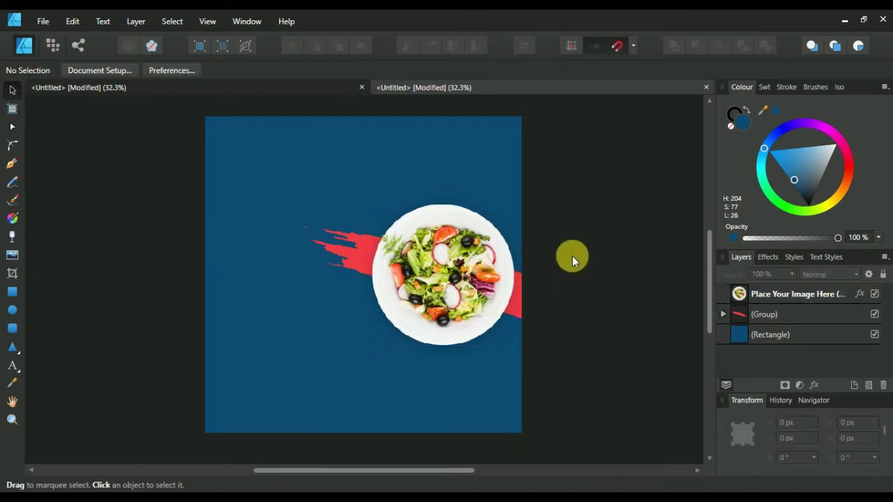
- Copy the group of small fruits and leaves from the food stock document and paste it into the blue poster
{"action": "left_click", "coordinate": [326, 84]}
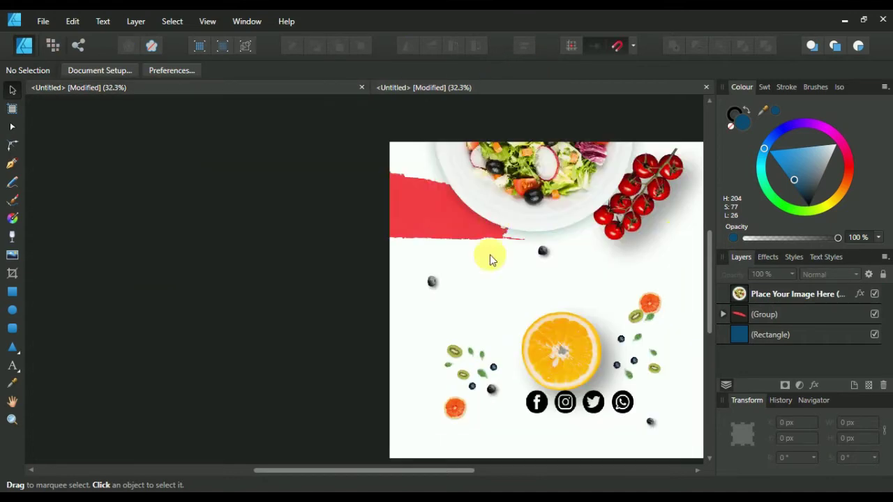
{"action": "left_click", "coordinate": [481, 371]}
{"action": "right_click", "coordinate": [493, 377]}
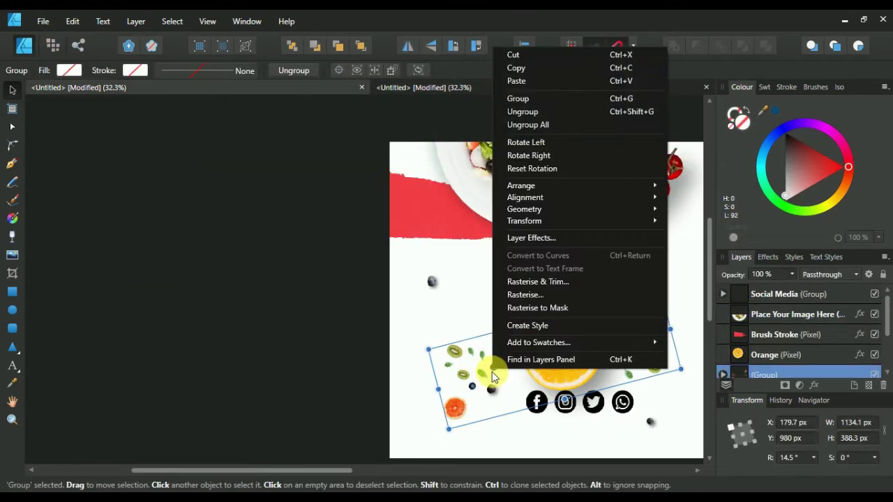
{"action": "left_click", "coordinate": [528, 68]}
{"action": "left_click", "coordinate": [455, 87]}
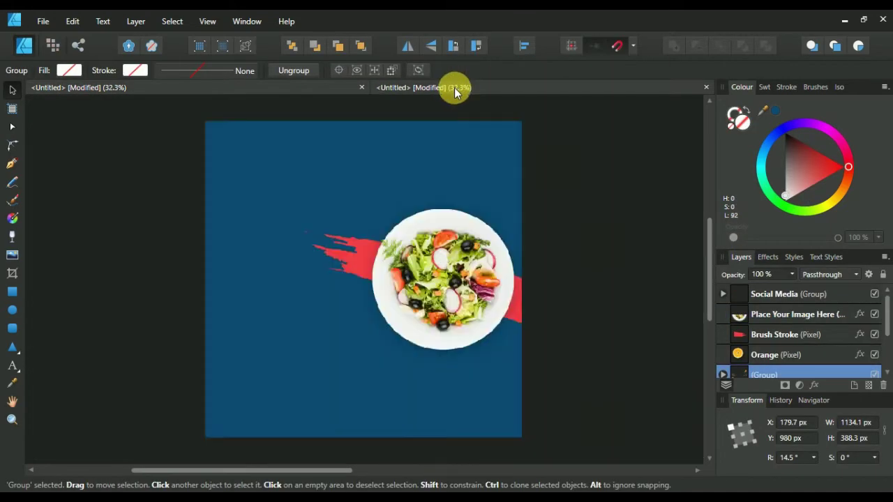
{"action": "right_click", "coordinate": [281, 308]}
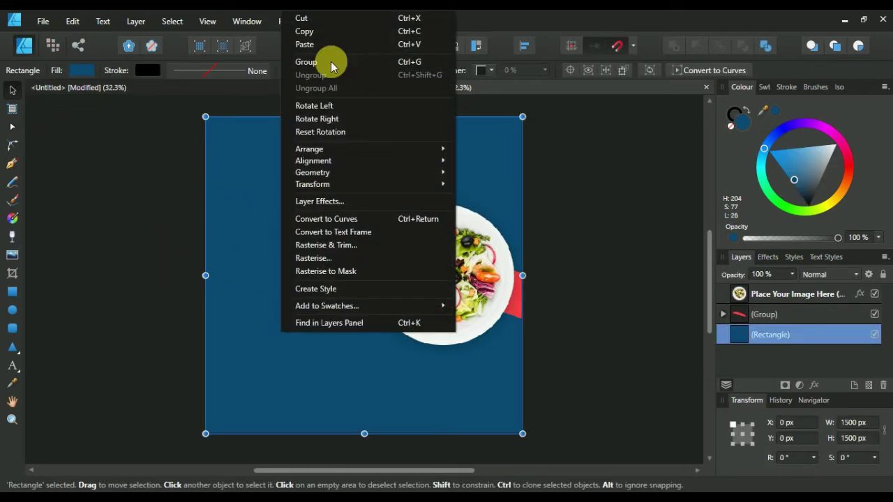
{"action": "left_click", "coordinate": [321, 44]}
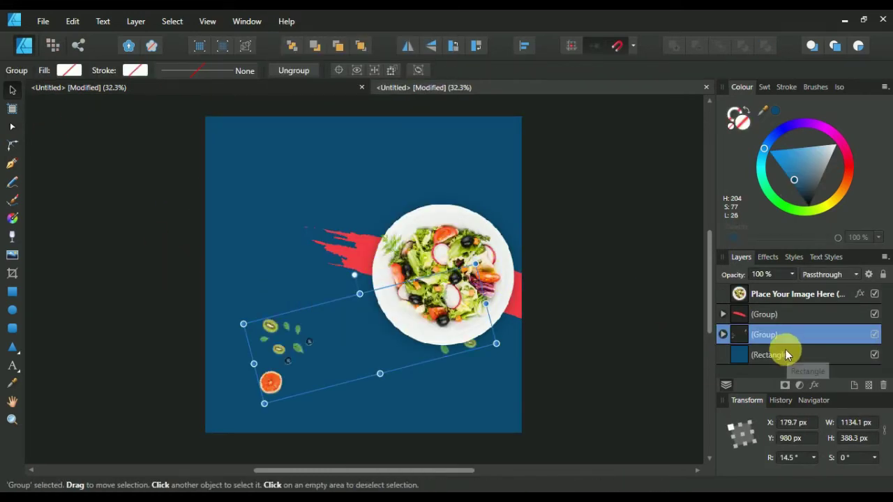
- Rotate the small fruit group more steeply and move it so its pieces sit on both sides of the plate
{"action": "left_click_drag", "start_coordinate": [353, 274], "coordinate": [335, 284]}
{"action": "left_click_drag", "start_coordinate": [394, 308], "coordinate": [452, 252]}
{"action": "left_click", "coordinate": [569, 319]}
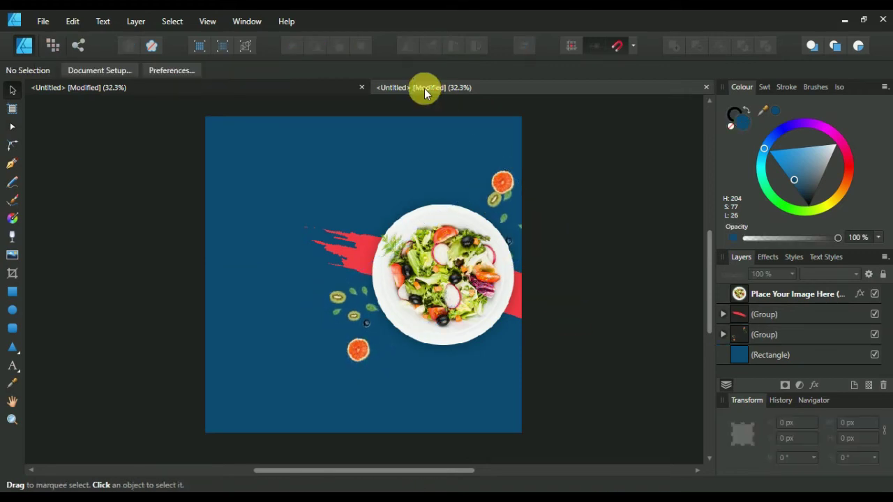
- Copy the large orange slice from the food stock document into the poster and place it half off the page's bottom edge
{"action": "left_click", "coordinate": [315, 83]}
{"action": "left_click", "coordinate": [547, 354]}
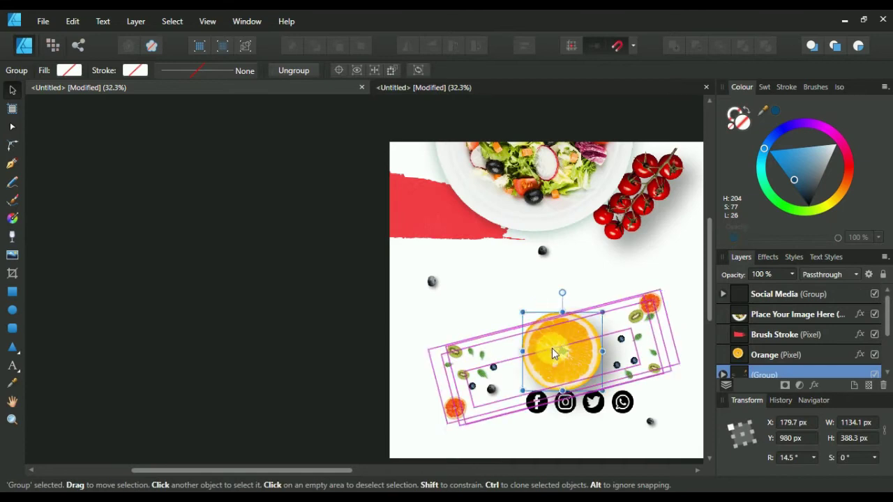
{"action": "right_click", "coordinate": [552, 349]}
{"action": "left_click", "coordinate": [584, 44]}
{"action": "left_click", "coordinate": [421, 88]}
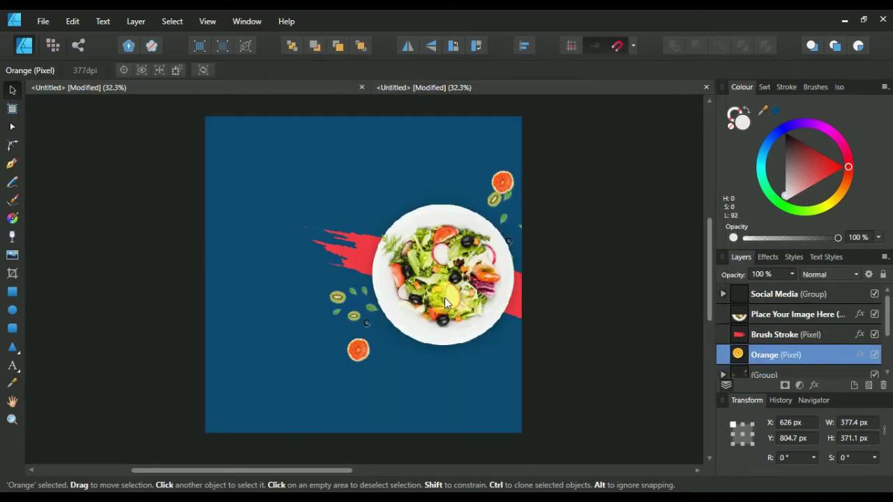
{"action": "left_click", "coordinate": [358, 389]}
{"action": "right_click", "coordinate": [358, 389]}
{"action": "left_click", "coordinate": [391, 115]}
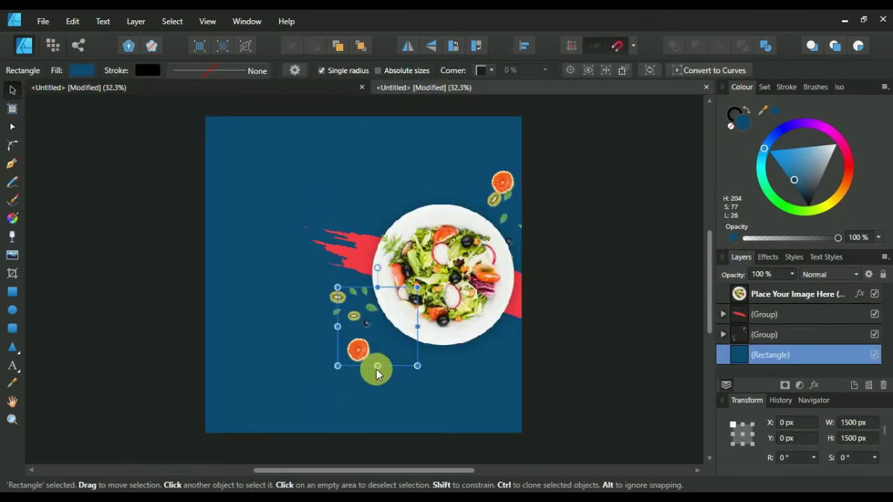
{"action": "left_click_drag", "start_coordinate": [399, 374], "coordinate": [364, 443]}
{"action": "scroll", "coordinate": [283, 136], "scroll_direction": "up", "scroll_amount": 1}
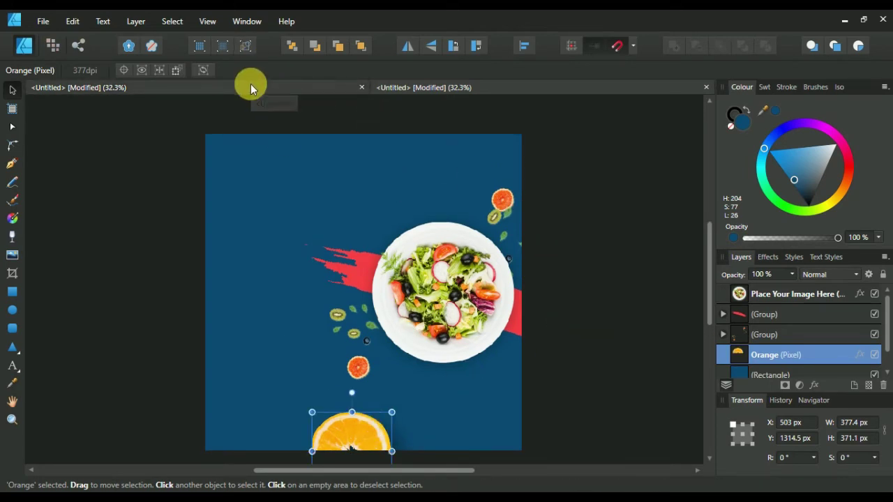
- Copy the cherry tomatoes from the food stock document and paste them into the blue poster
{"action": "left_click", "coordinate": [425, 87]}
{"action": "left_click", "coordinate": [642, 183]}
{"action": "right_click", "coordinate": [643, 170]}
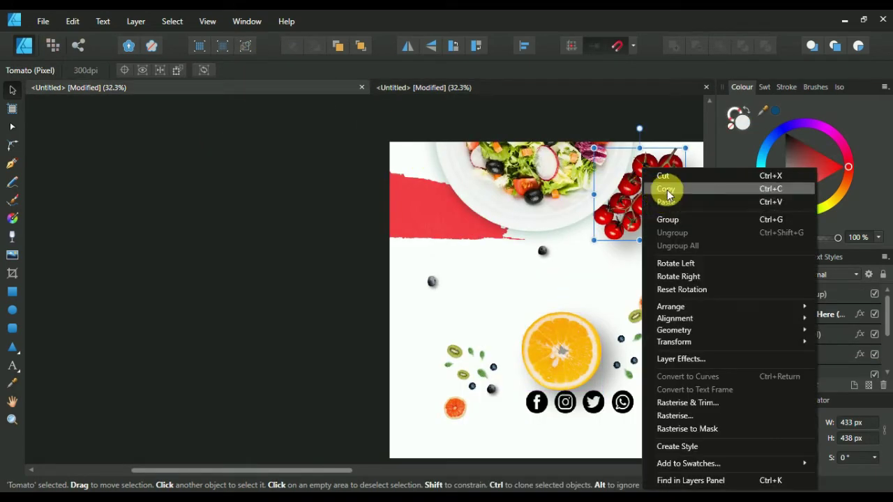
{"action": "left_click", "coordinate": [667, 189]}
{"action": "left_click", "coordinate": [516, 85]}
{"action": "right_click", "coordinate": [377, 130]}
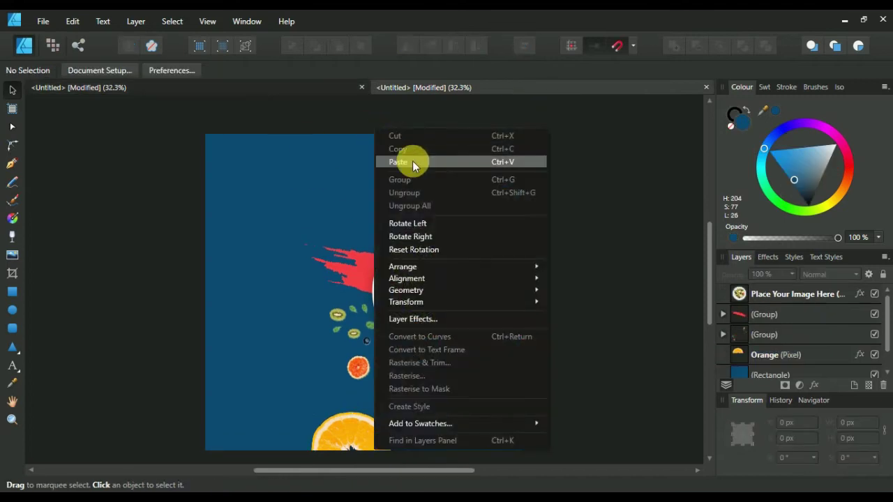
{"action": "left_click", "coordinate": [413, 160]}
- Scale down the tomatoes and position them above the plate, running off the page's top edge
{"action": "left_click_drag", "start_coordinate": [465, 223], "coordinate": [472, 190]}
{"action": "left_click_drag", "start_coordinate": [435, 96], "coordinate": [422, 106]}
{"action": "left_click_drag", "start_coordinate": [463, 166], "coordinate": [441, 154]}
{"action": "left_click", "coordinate": [612, 198]}
{"action": "scroll", "coordinate": [612, 199], "scroll_direction": "down", "scroll_amount": 2}
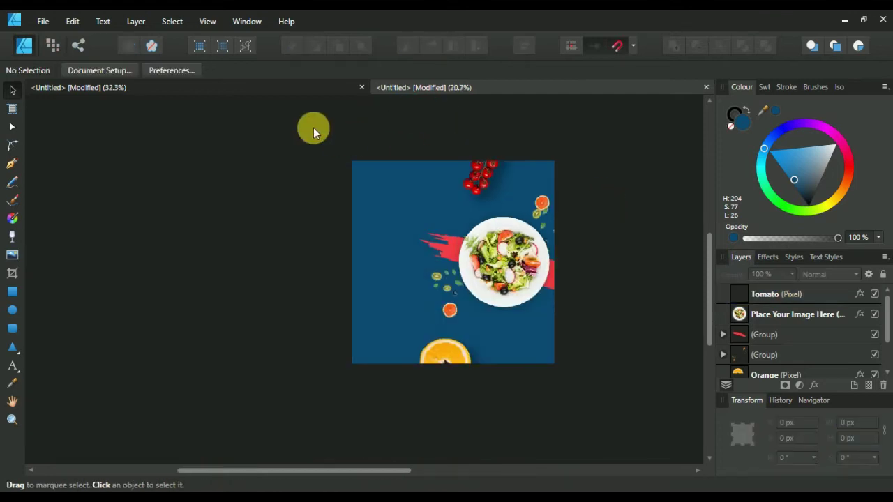
- Copy the group of scattered blueberries from the food stock document and paste it into the blue poster
{"action": "left_click", "coordinate": [287, 90]}
{"action": "left_click", "coordinate": [434, 284]}
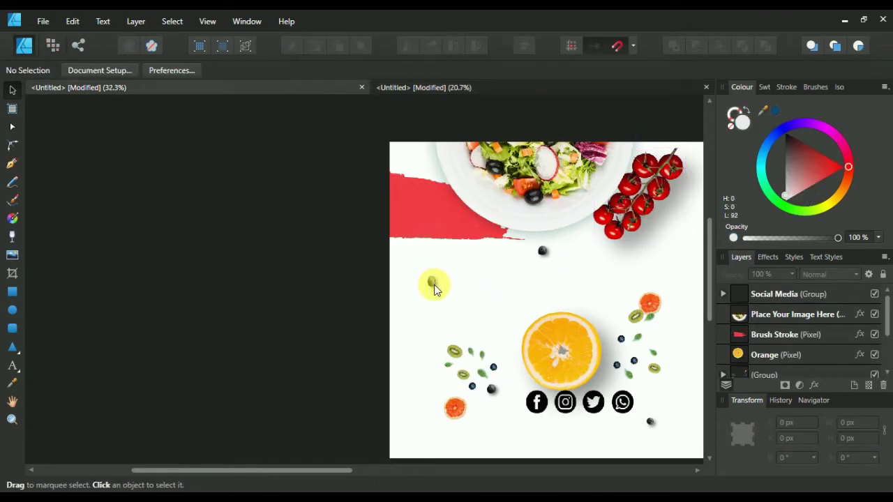
{"action": "left_click", "coordinate": [433, 284]}
{"action": "double_click", "coordinate": [433, 284]}
{"action": "left_click", "coordinate": [429, 306]}
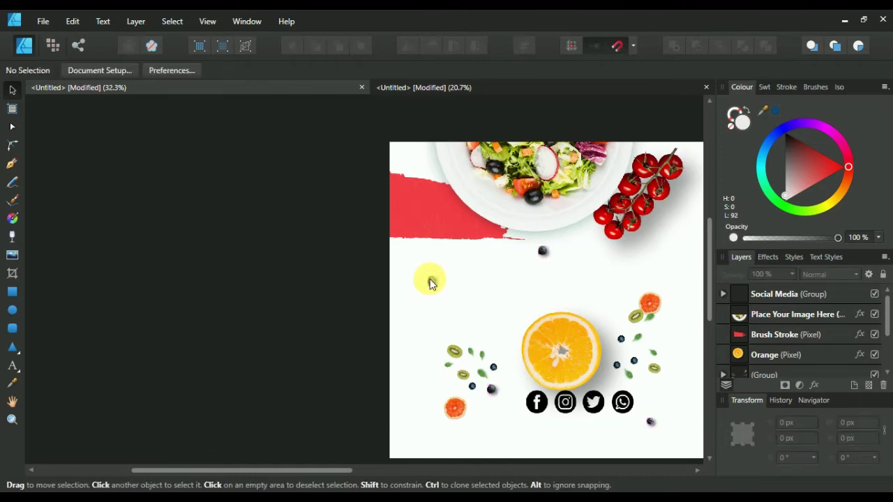
{"action": "left_click", "coordinate": [430, 283]}
{"action": "right_click", "coordinate": [486, 299]}
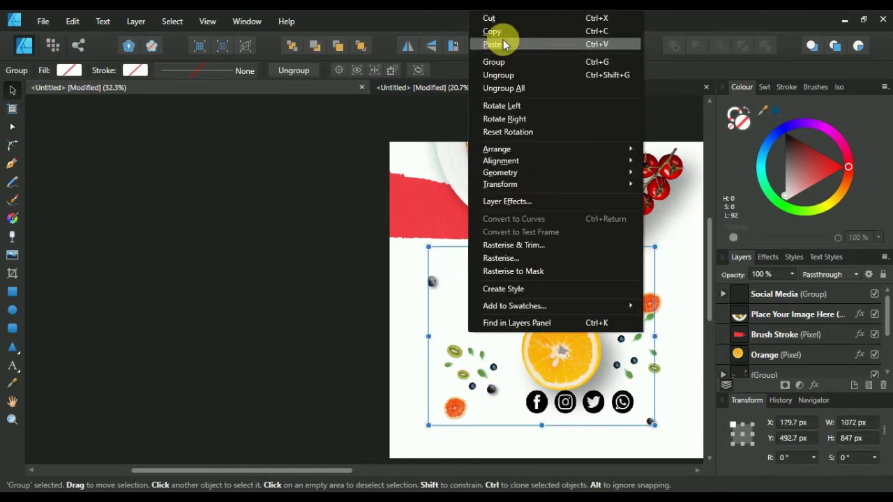
{"action": "left_click", "coordinate": [504, 40]}
{"action": "left_click", "coordinate": [442, 88]}
{"action": "right_click", "coordinate": [418, 301]}
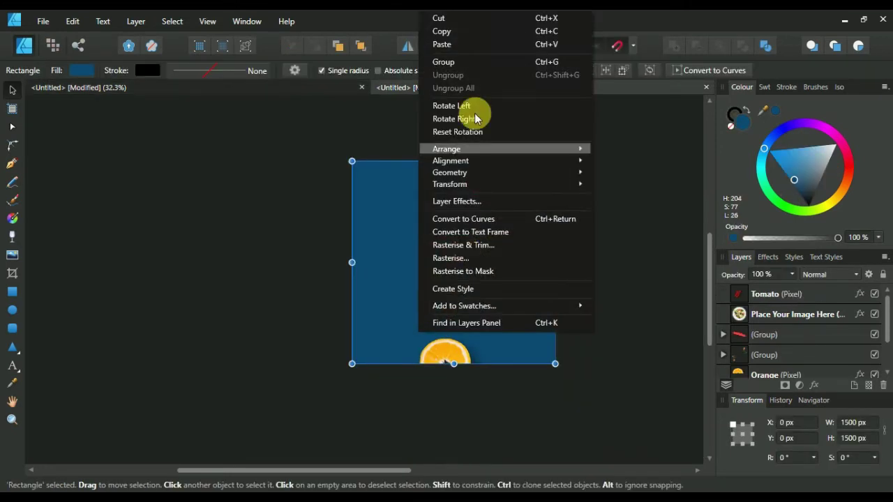
{"action": "left_click", "coordinate": [457, 44]}
- Enlarge the blueberry group to about 1223 × 967 px so the berries spread across the poster
{"action": "mouse_move", "coordinate": [507, 326]}
{"action": "left_mouse_down"}
{"action": "mouse_move", "coordinate": [502, 305]}
{"action": "mouse_move", "coordinate": [527, 335]}
{"action": "mouse_move", "coordinate": [512, 326]}
{"action": "mouse_move", "coordinate": [517, 336]}
{"action": "left_mouse_up"}
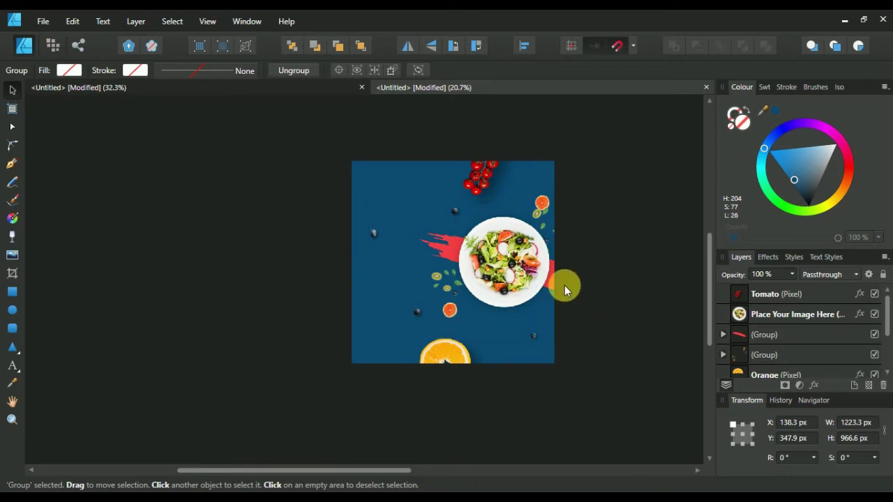
{"action": "left_click", "coordinate": [577, 298]}
{"action": "scroll", "coordinate": [467, 272], "scroll_direction": "up", "scroll_amount": 2}
{"action": "scroll", "coordinate": [466, 279], "scroll_direction": "down", "scroll_amount": 2}
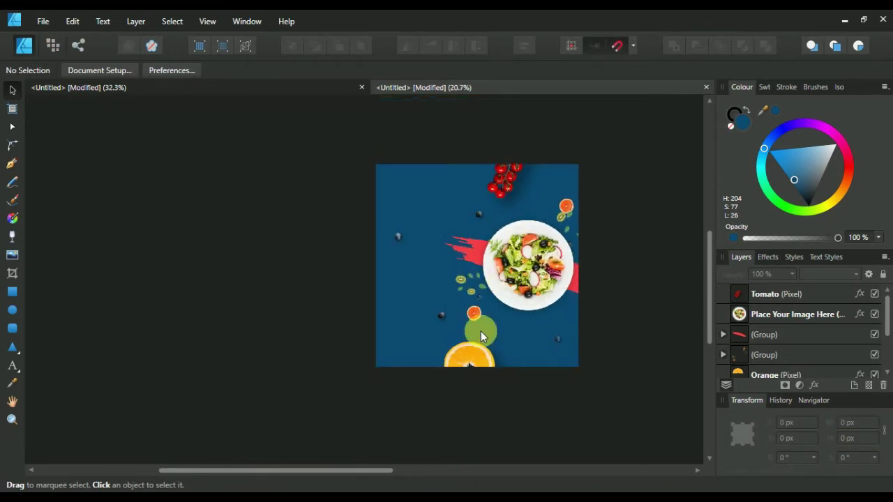
- Scale down the blueberry group slightly so the berries sit closer together on the poster
{"action": "left_click", "coordinate": [559, 341]}
{"action": "left_click_drag", "start_coordinate": [560, 340], "coordinate": [547, 331]}
{"action": "left_click", "coordinate": [647, 320]}
{"action": "scroll", "coordinate": [517, 293], "scroll_direction": "up", "scroll_amount": 1}
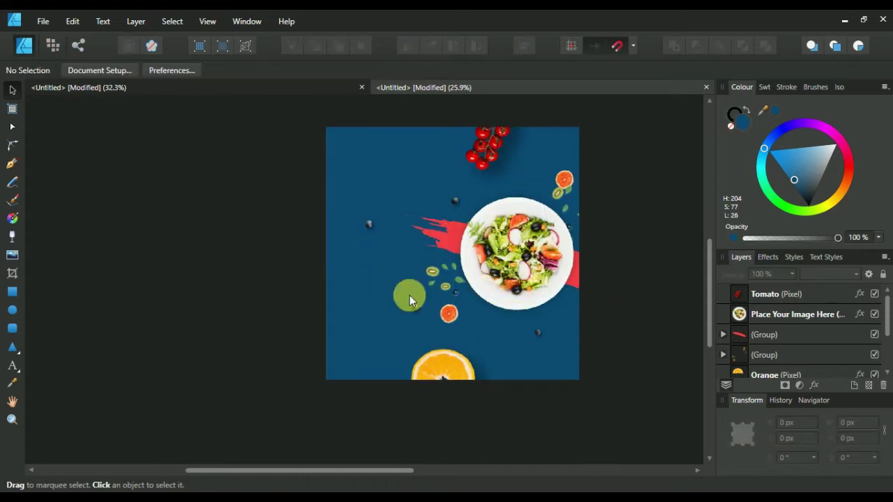
{"action": "left_click", "coordinate": [315, 84]}
{"action": "left_click", "coordinate": [614, 364]}
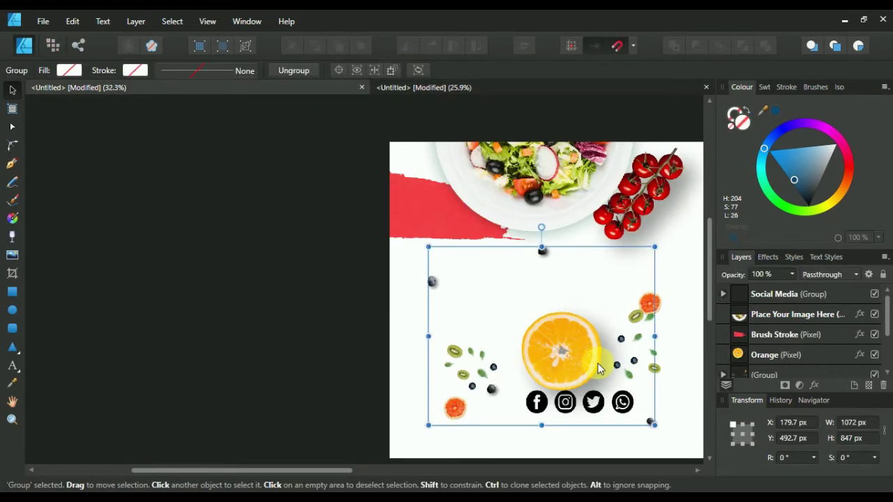
{"action": "left_click", "coordinate": [577, 91]}
{"action": "scroll", "coordinate": [373, 175], "scroll_direction": "up", "scroll_amount": 1}
{"action": "left_click", "coordinate": [314, 312]}
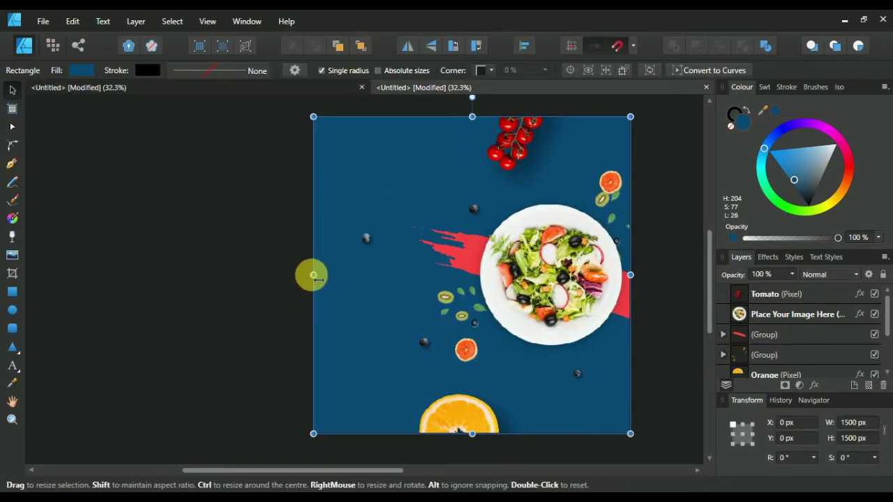
{"action": "left_click", "coordinate": [265, 259]}
- Add the art text "Healthy Food" on two lines near the poster's upper-left corner
{"action": "left_click_drag", "start_coordinate": [567, 188], "coordinate": [487, 199]}
{"action": "left_click", "coordinate": [14, 367]}
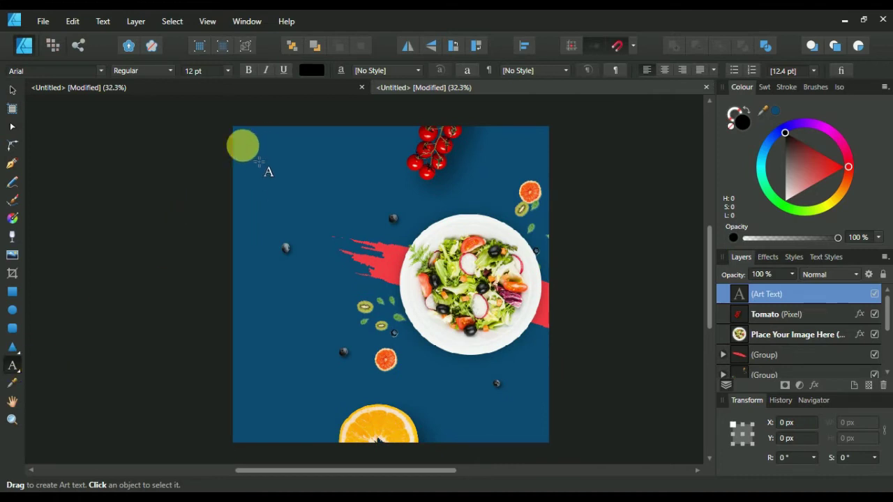
{"action": "left_click_drag", "start_coordinate": [261, 153], "coordinate": [302, 179]}
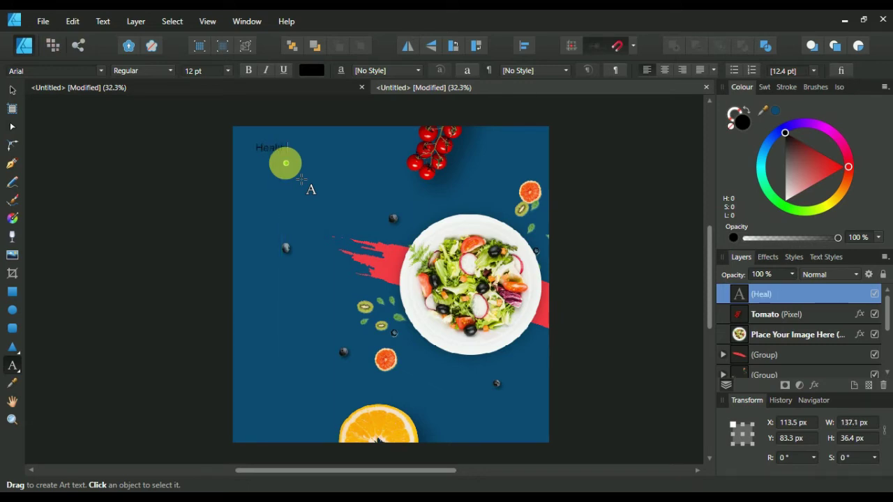
{"action": "type", "text": "Healthy Food"}
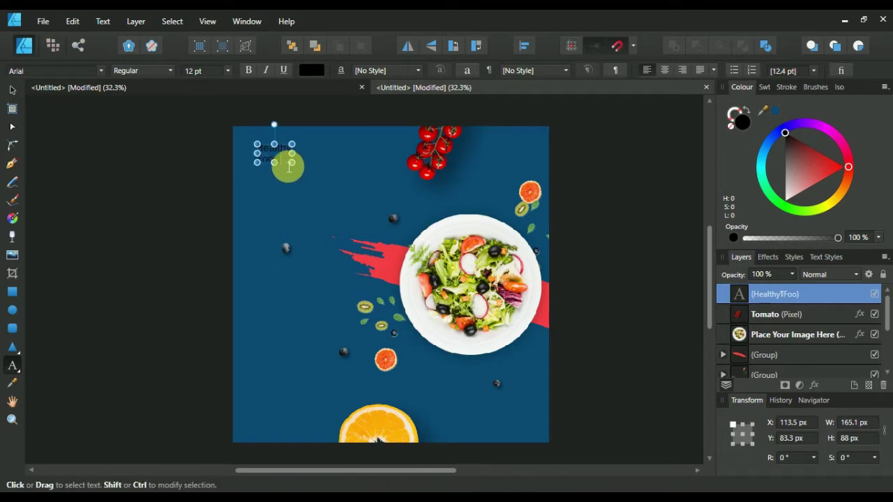
- Centre-align both lines of the "Healthy Food" text and set its size to 24 pt
{"action": "mouse_move", "coordinate": [278, 166]}
{"action": "left_mouse_down"}
{"action": "mouse_move", "coordinate": [264, 151]}
{"action": "mouse_move", "coordinate": [283, 165]}
{"action": "left_mouse_up"}
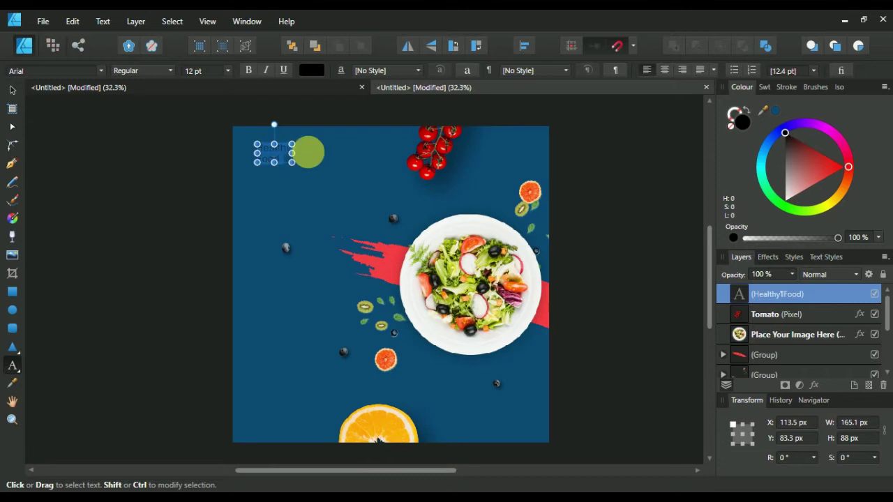
{"action": "left_click", "coordinate": [526, 45]}
{"action": "left_click", "coordinate": [667, 69]}
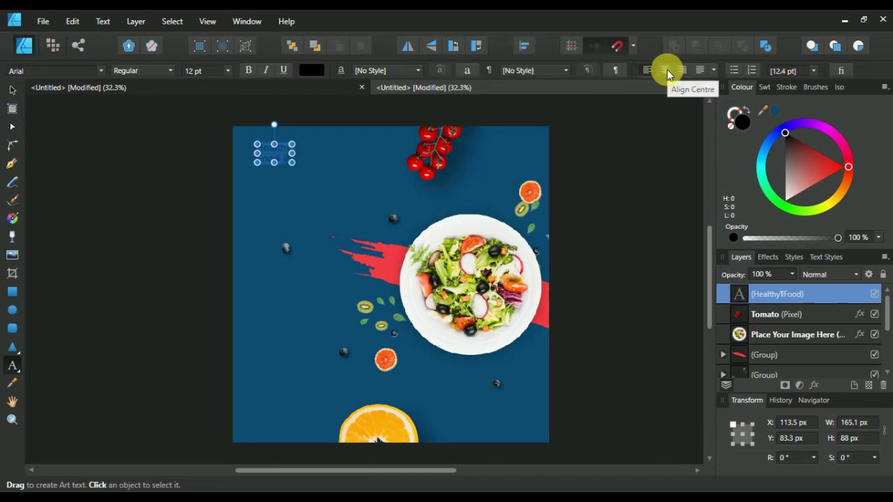
{"action": "left_click", "coordinate": [227, 72]}
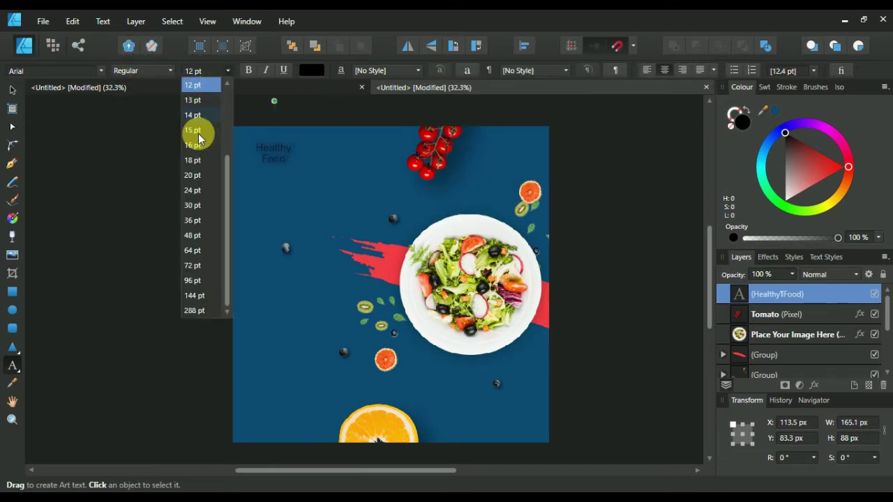
{"action": "left_click", "coordinate": [197, 191]}
- Set the word "Healthy" in the Ballpark font and the word "Food" in Arial Rounded MT Bold
{"action": "left_click", "coordinate": [72, 72]}
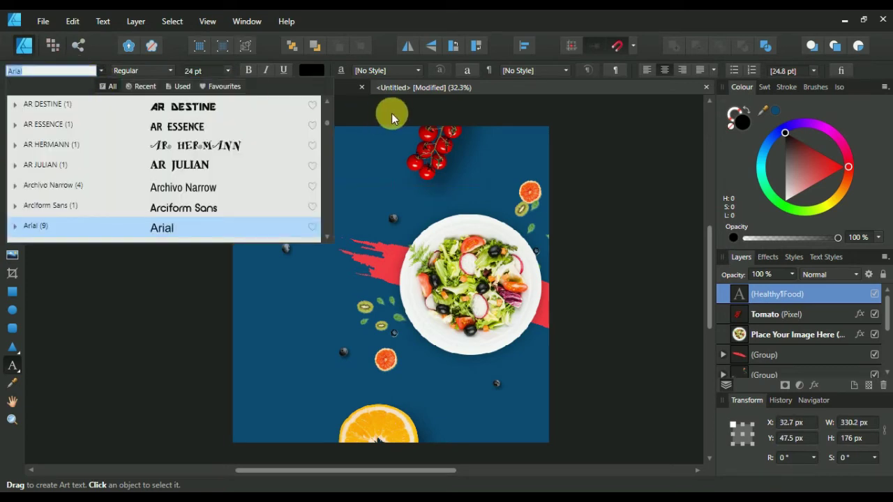
{"action": "left_click", "coordinate": [60, 71]}
{"action": "scroll", "coordinate": [175, 200], "scroll_direction": "down", "scroll_amount": 10}
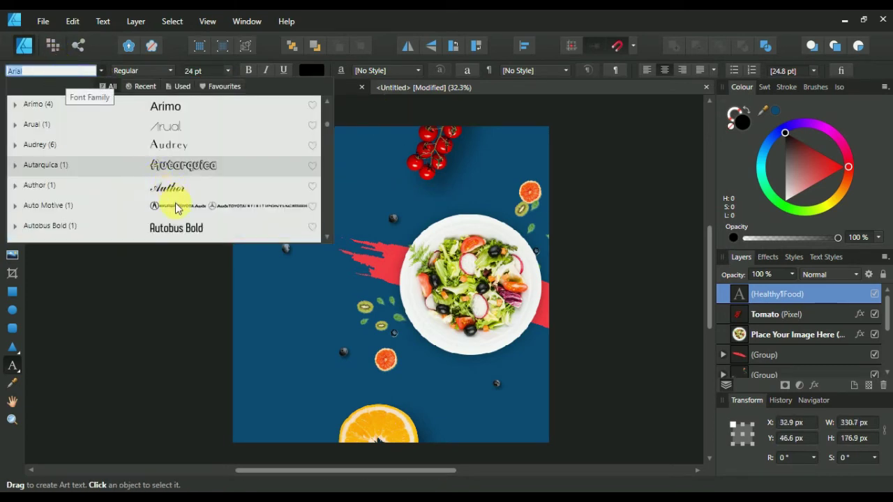
{"action": "scroll", "coordinate": [181, 195], "scroll_direction": "down", "scroll_amount": 2}
{"action": "scroll", "coordinate": [181, 175], "scroll_direction": "up", "scroll_amount": 2}
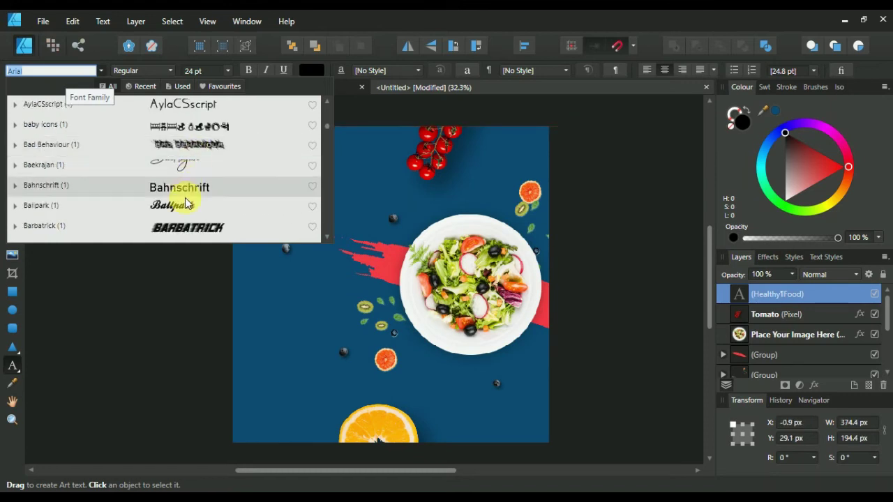
{"action": "left_click", "coordinate": [183, 205]}
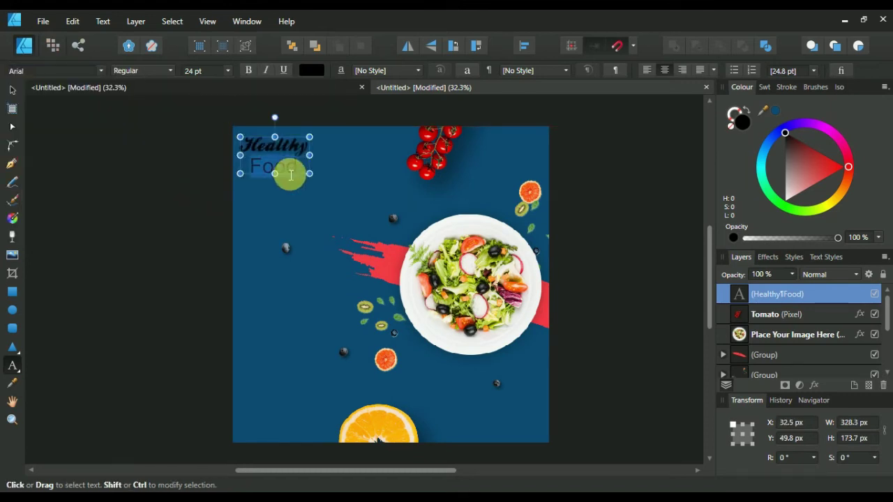
{"action": "left_click", "coordinate": [88, 70]}
{"action": "left_click", "coordinate": [132, 122]}
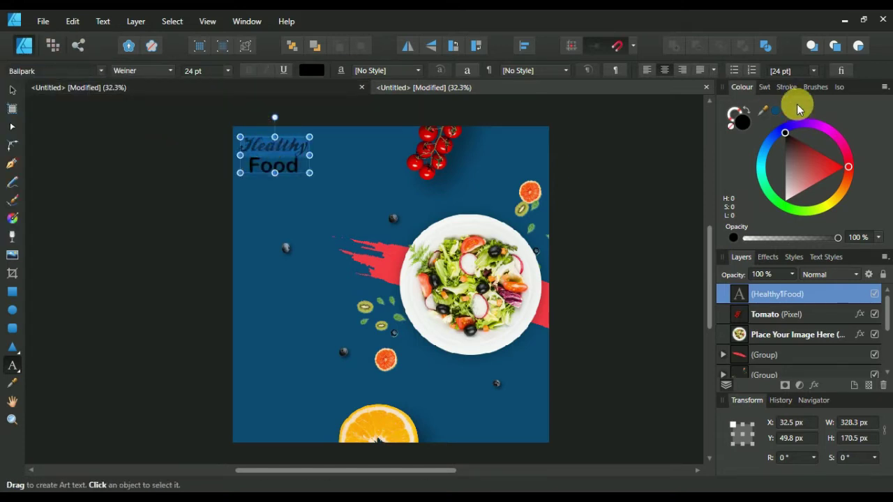
- Colour the word "Healthy" with the red sampled from the brush stroke and make "Food" white
{"action": "left_click_drag", "start_coordinate": [763, 110], "coordinate": [545, 314]}
{"action": "left_click", "coordinate": [775, 110]}
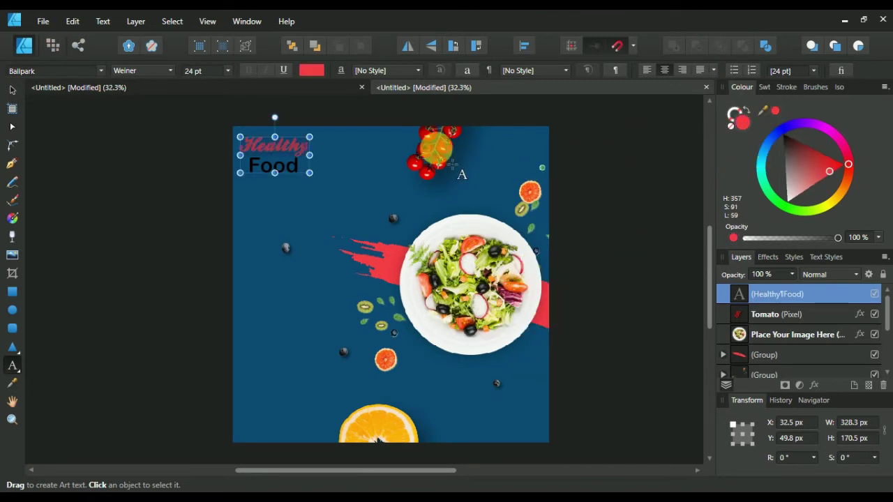
{"action": "double_click", "coordinate": [273, 169]}
{"action": "left_click_drag", "start_coordinate": [805, 180], "coordinate": [769, 234]}
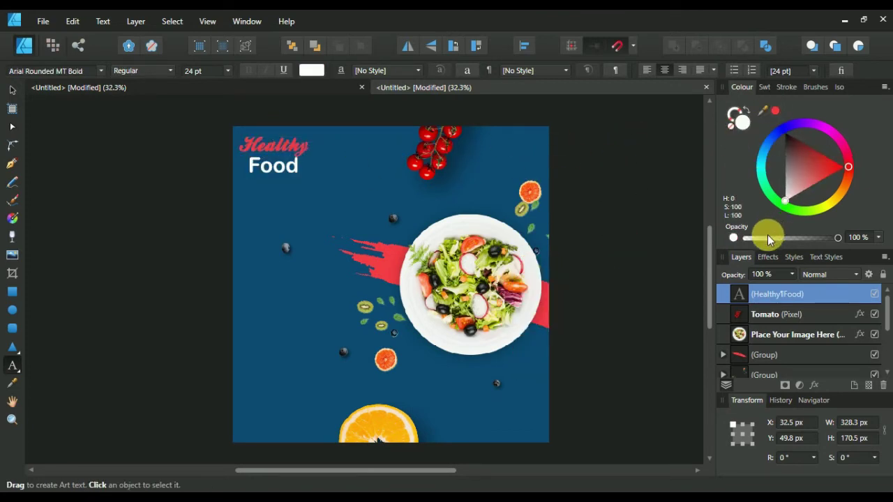
- Reduce the font size of the word "Food" to 20 pt
{"action": "left_click", "coordinate": [13, 90]}
{"action": "scroll", "coordinate": [303, 157], "scroll_direction": "up", "scroll_amount": 3}
{"action": "left_click_drag", "start_coordinate": [304, 162], "coordinate": [398, 203]}
{"action": "double_click", "coordinate": [332, 223]}
{"action": "double_click", "coordinate": [338, 224]}
{"action": "left_click", "coordinate": [203, 71]}
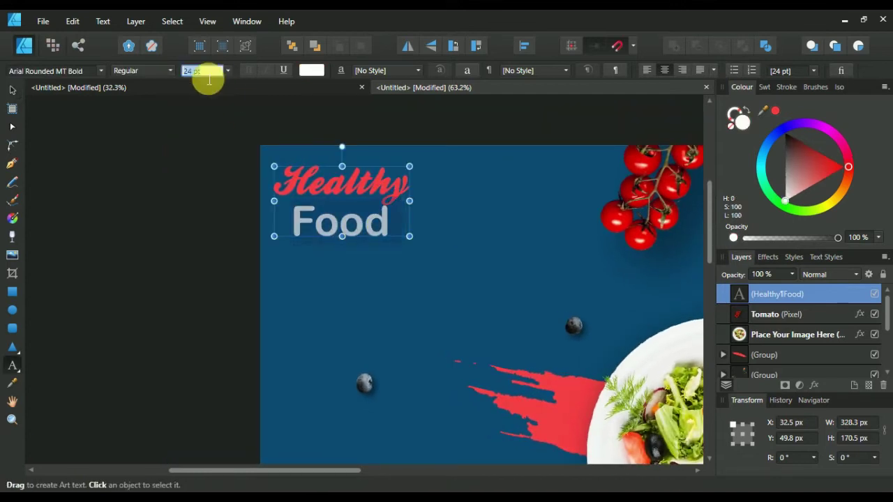
{"action": "type", "text": "20"}
{"action": "key", "text": "Return"}
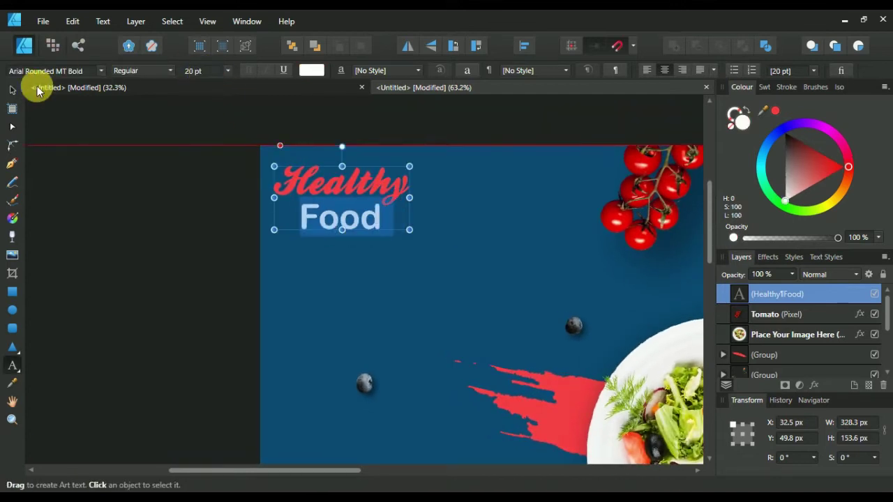
- Enlarge the "Healthy Food" text to about 368 × 172 px and move it to about X 49, Y 54 px
{"action": "left_click", "coordinate": [12, 90]}
{"action": "left_click_drag", "start_coordinate": [413, 230], "coordinate": [421, 235]}
{"action": "left_click_drag", "start_coordinate": [400, 219], "coordinate": [415, 225]}
{"action": "scroll", "coordinate": [374, 180], "scroll_direction": "down", "scroll_amount": 4}
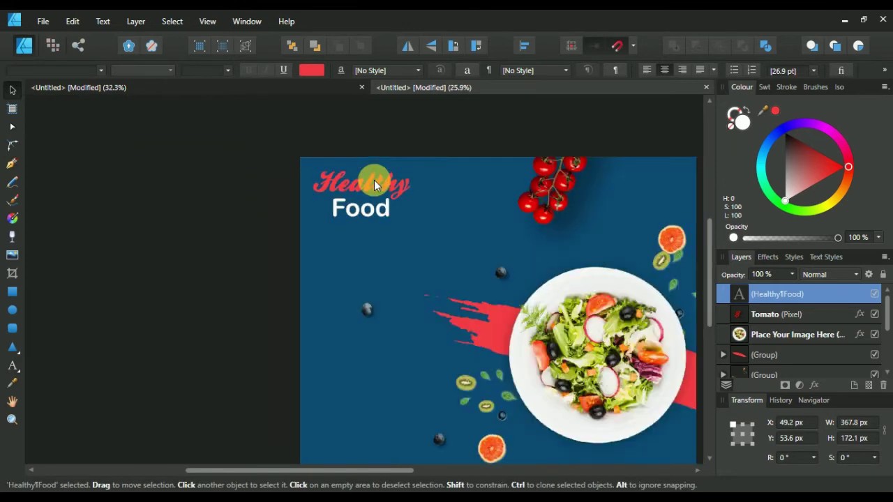
{"action": "scroll", "coordinate": [405, 225], "scroll_direction": "up", "scroll_amount": 1}
{"action": "left_click_drag", "start_coordinate": [649, 273], "coordinate": [639, 229]}
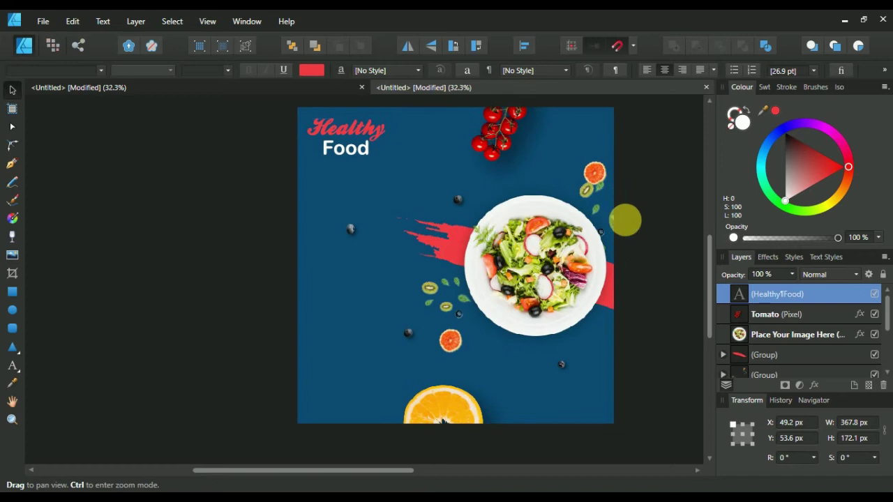
- Add the white art text "Break Fast" on two lines in the empty area beside the salad plate
{"action": "left_click", "coordinate": [363, 268]}
{"action": "key", "text": "t"}
{"action": "left_click_drag", "start_coordinate": [363, 269], "coordinate": [292, 246]}
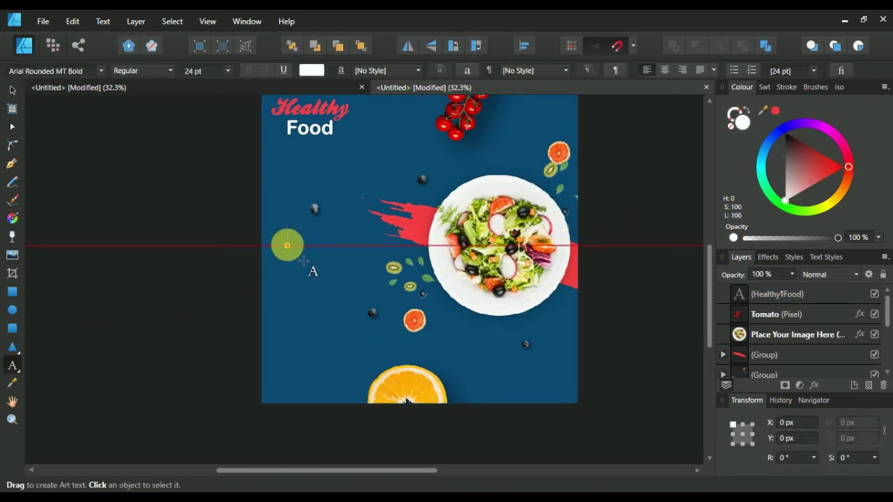
{"action": "type", "text": "Break"}
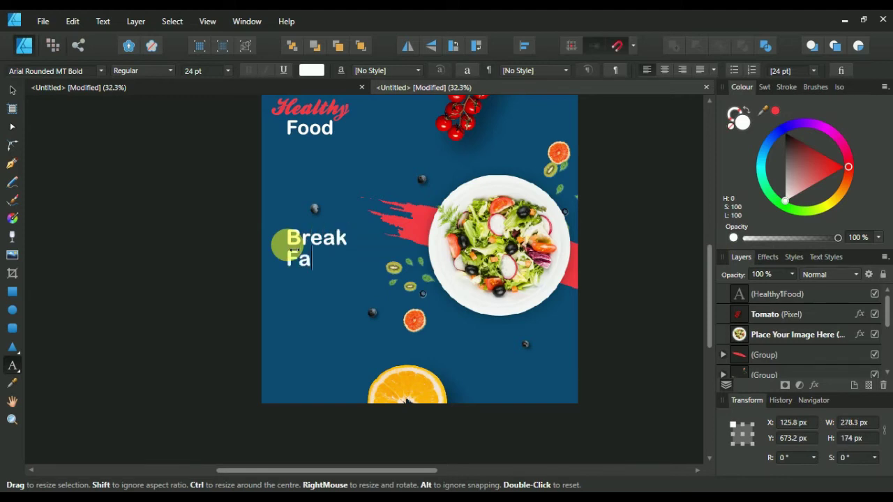
- Centre-align the "Break Fast" text and set it in the Berkshire Swash font
{"action": "left_click_drag", "start_coordinate": [335, 261], "coordinate": [287, 239]}
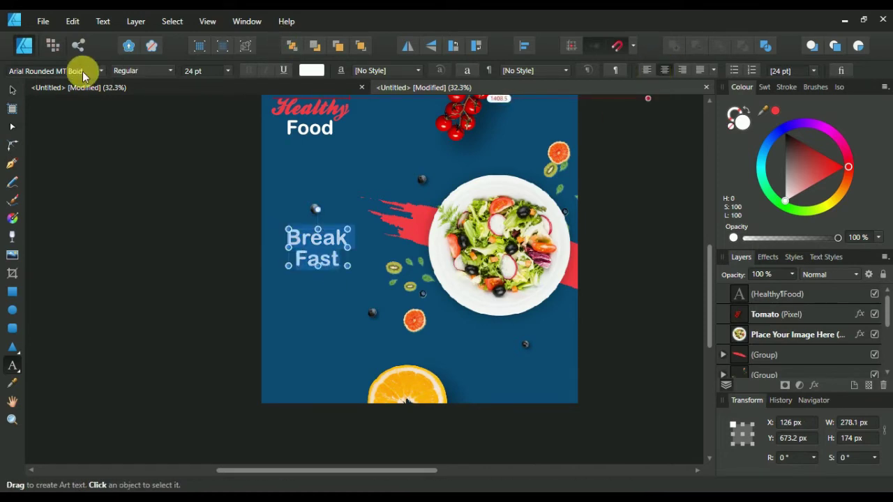
{"action": "left_click", "coordinate": [103, 70]}
{"action": "scroll", "coordinate": [170, 205], "scroll_direction": "down", "scroll_amount": 3}
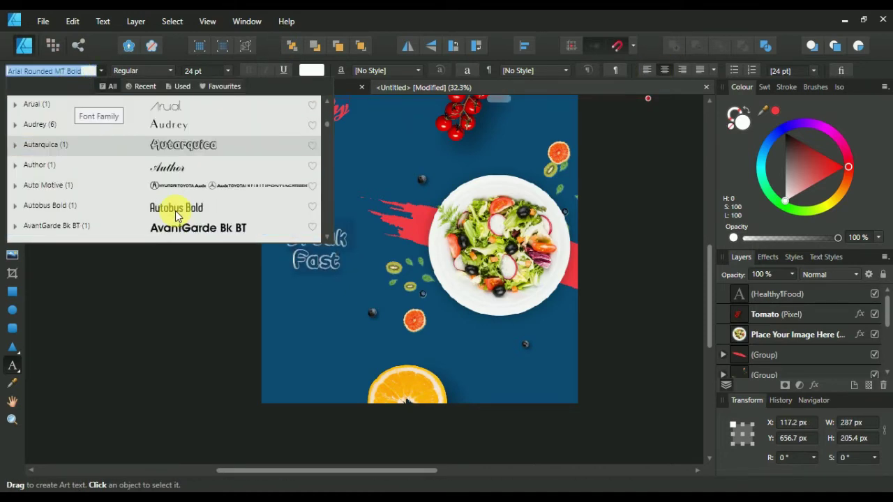
{"action": "scroll", "coordinate": [175, 211], "scroll_direction": "down", "scroll_amount": 5}
{"action": "scroll", "coordinate": [172, 190], "scroll_direction": "down", "scroll_amount": 4}
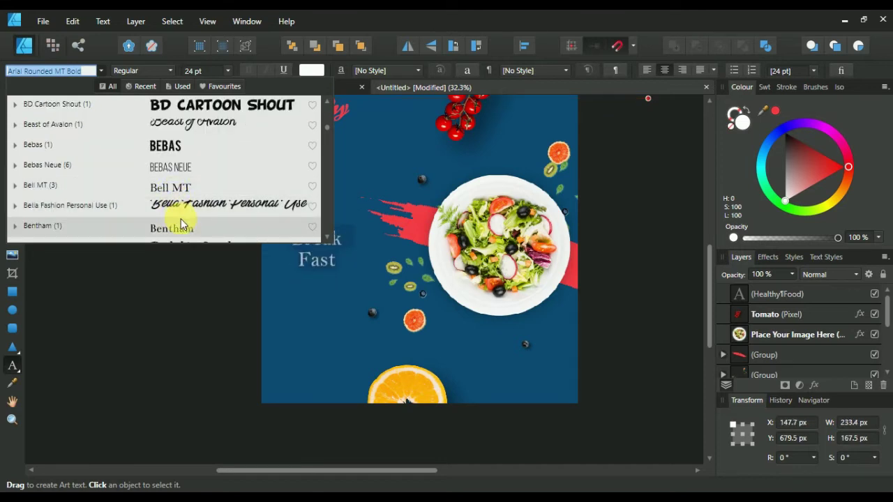
{"action": "scroll", "coordinate": [181, 209], "scroll_direction": "down", "scroll_amount": 3}
{"action": "left_click", "coordinate": [178, 192]}
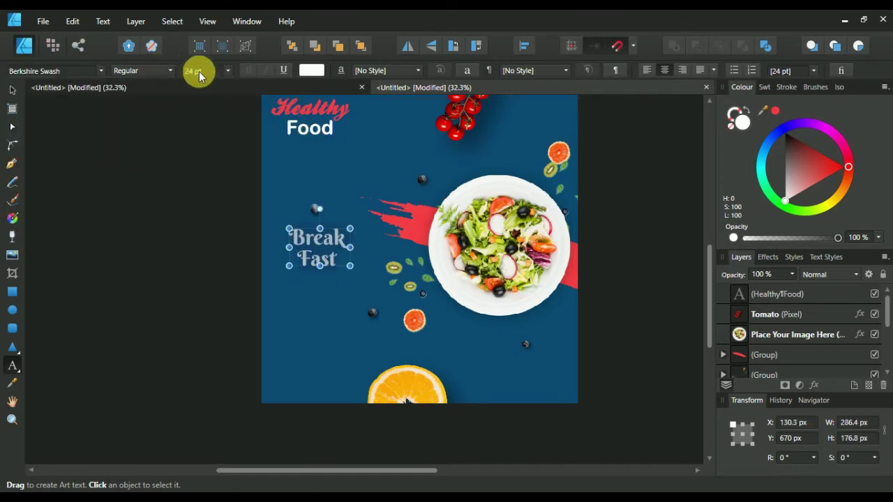
- Increase the "Break Fast" font size to 40 pt
{"action": "left_click", "coordinate": [227, 71]}
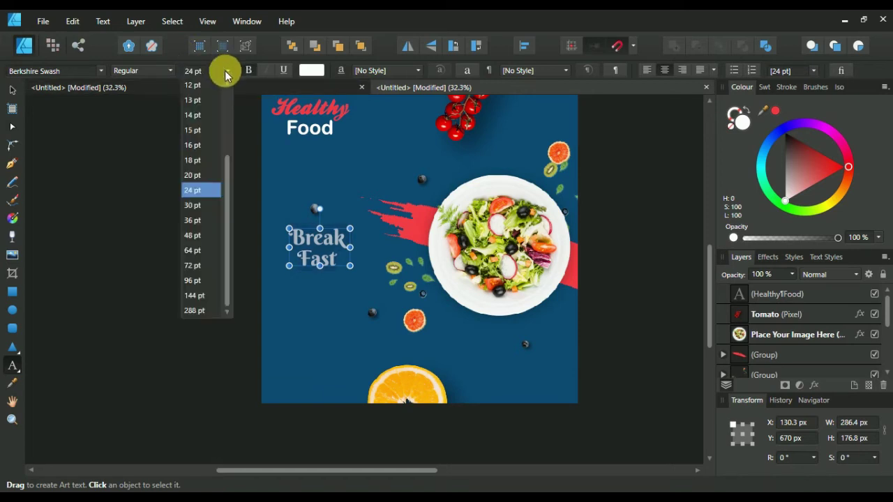
{"action": "left_click", "coordinate": [197, 224]}
{"action": "scroll", "coordinate": [192, 71], "scroll_direction": "up", "scroll_amount": 4}
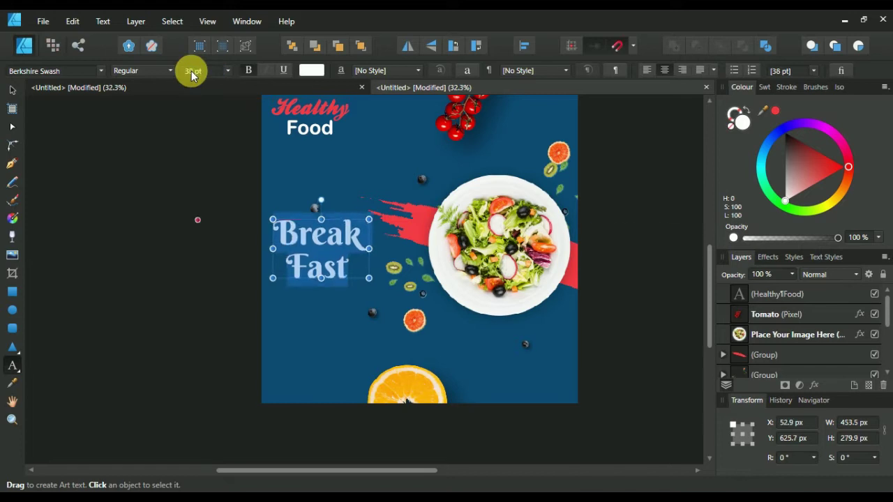
{"action": "scroll", "coordinate": [192, 71], "scroll_direction": "up", "scroll_amount": 2}
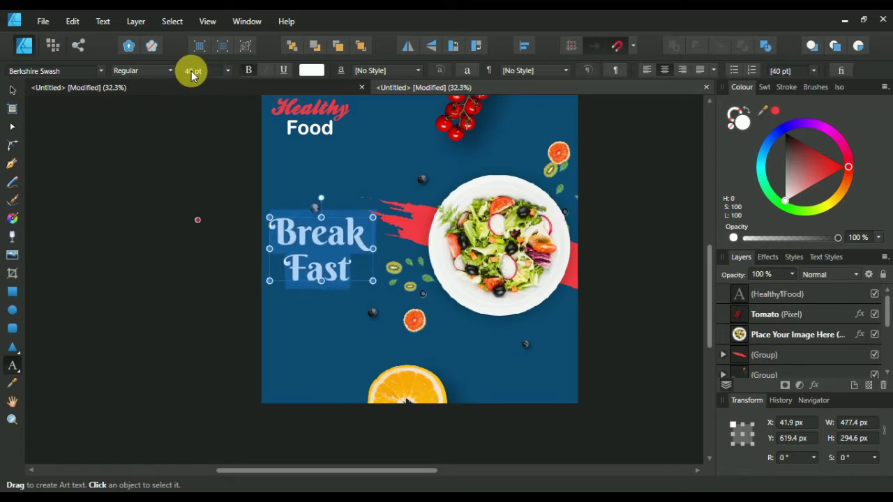
{"action": "left_click", "coordinate": [11, 90]}
{"action": "left_click", "coordinate": [104, 165]}
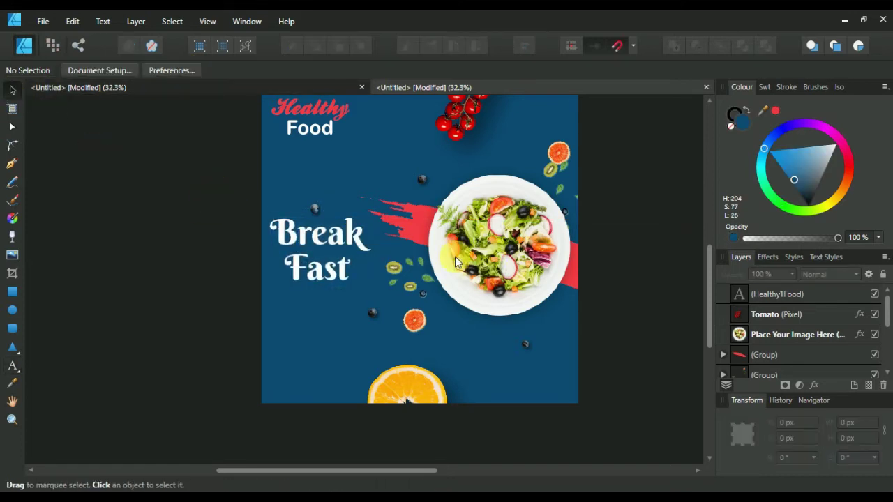
- Join the two lines into the single line "BreakFast" and place it against the page's left edge at about Y 700 px
{"action": "scroll", "coordinate": [351, 240], "scroll_direction": "up", "scroll_amount": 2}
{"action": "left_click_drag", "start_coordinate": [390, 178], "coordinate": [388, 239]}
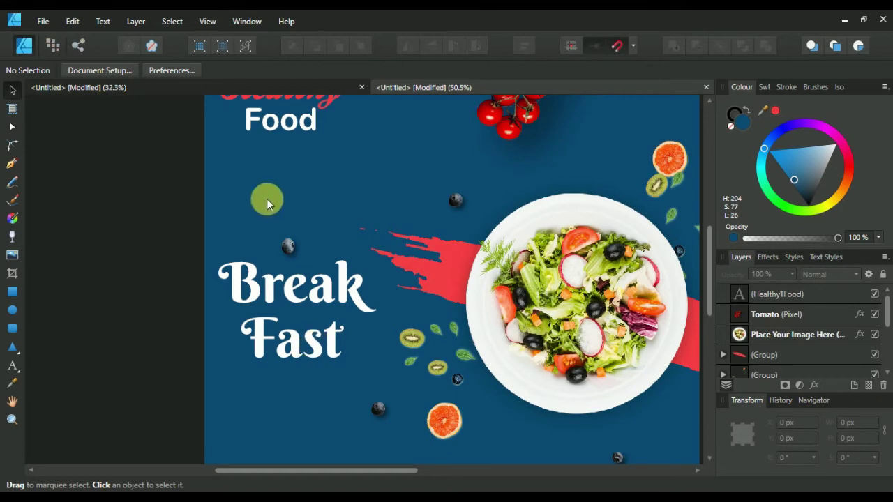
{"action": "scroll", "coordinate": [282, 229], "scroll_direction": "down", "scroll_amount": 3}
{"action": "scroll", "coordinate": [299, 251], "scroll_direction": "up", "scroll_amount": 2}
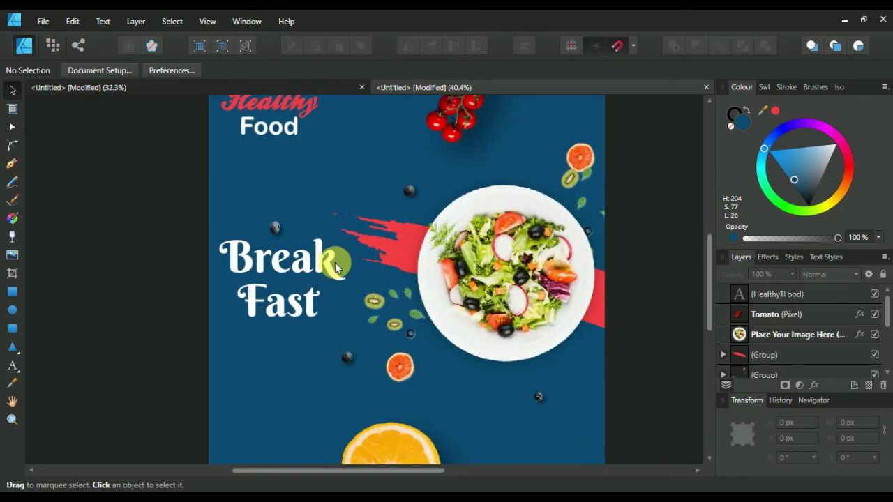
{"action": "scroll", "coordinate": [335, 263], "scroll_direction": "up", "scroll_amount": 1}
{"action": "left_click", "coordinate": [232, 307]}
{"action": "double_click", "coordinate": [230, 307]}
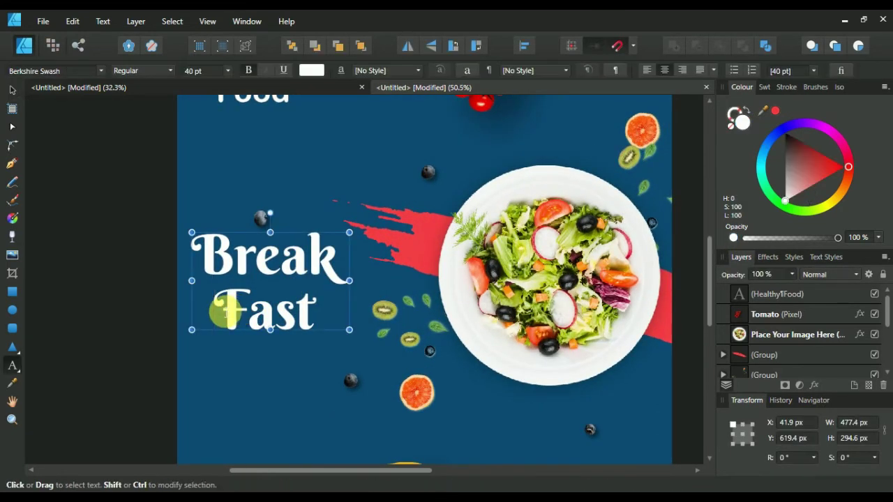
{"action": "key", "text": "BackSpace"}
{"action": "left_click", "coordinate": [14, 93]}
{"action": "left_click_drag", "start_coordinate": [296, 258], "coordinate": [338, 289]}
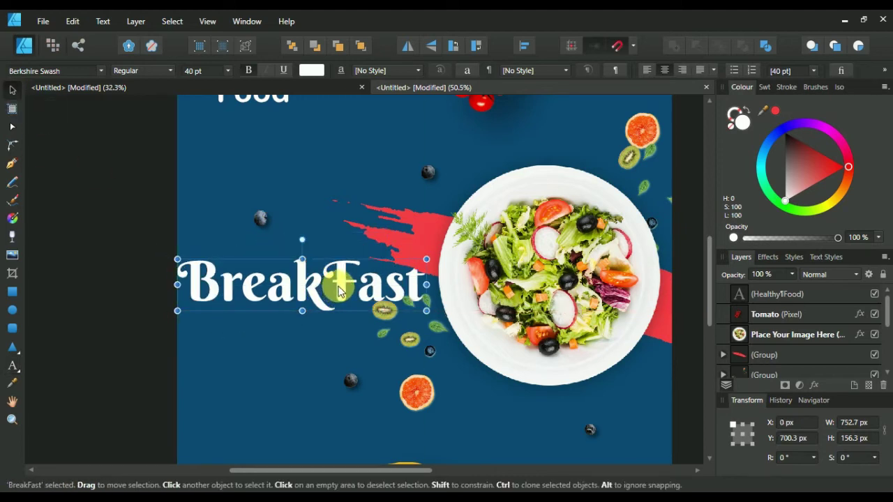
- Set the "BreakFast" headline's font size to 36 pt and move it slightly up to about Y 684 px
{"action": "double_click", "coordinate": [270, 300]}
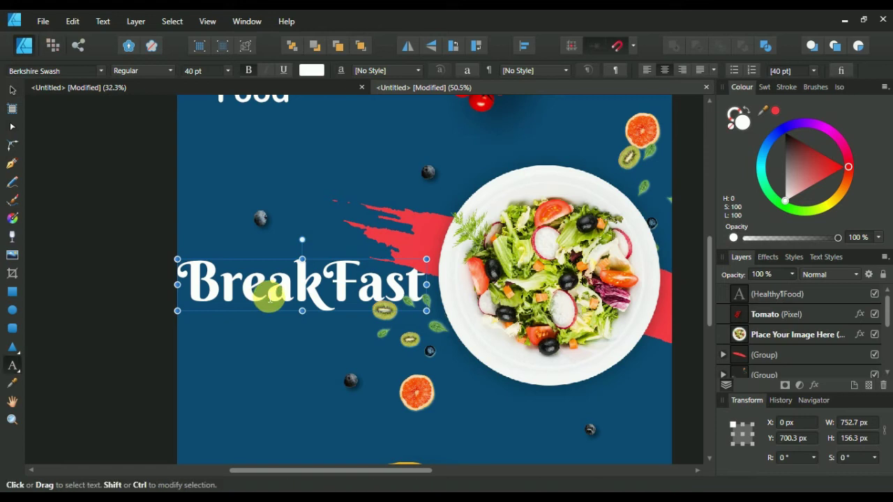
{"action": "key", "text": "ctrl+a"}
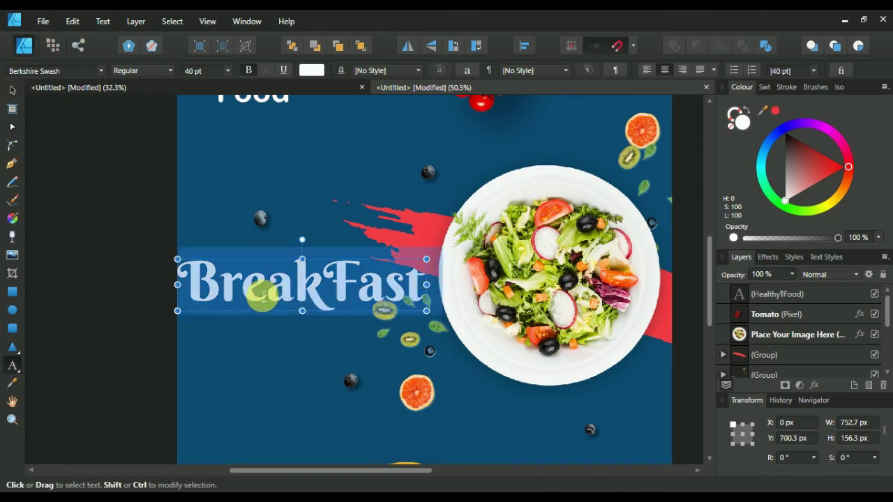
{"action": "left_click", "coordinate": [227, 70]}
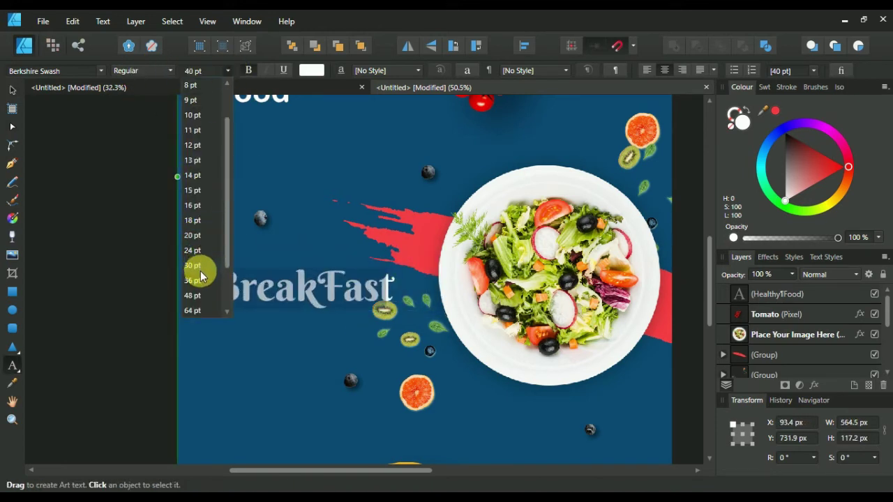
{"action": "left_click", "coordinate": [199, 286]}
{"action": "left_click", "coordinate": [12, 90]}
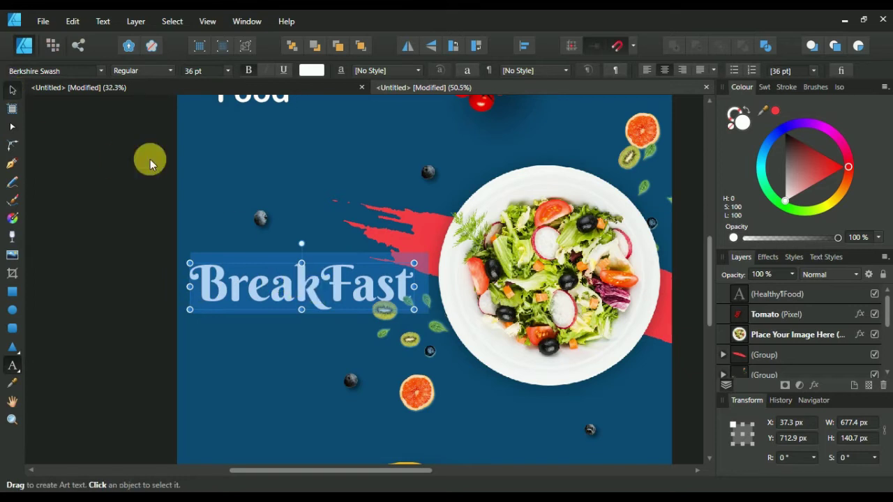
{"action": "left_click_drag", "start_coordinate": [333, 285], "coordinate": [331, 275]}
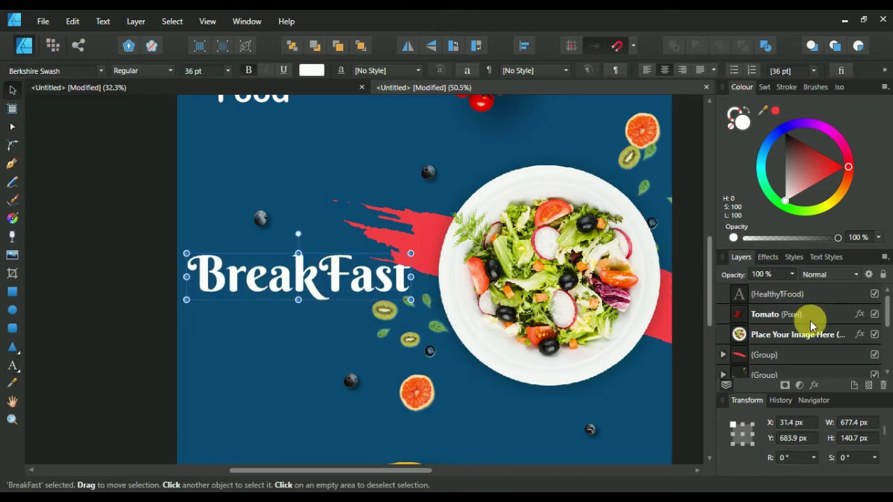
- Move the "BreakFast" text layer to the top of the layer stack and deselect it
{"action": "scroll", "coordinate": [807, 319], "scroll_direction": "down", "scroll_amount": 5}
{"action": "mouse_move", "coordinate": [822, 337]}
{"action": "left_mouse_down"}
{"action": "mouse_move", "coordinate": [774, 309]}
{"action": "mouse_move", "coordinate": [776, 261]}
{"action": "mouse_move", "coordinate": [766, 364]}
{"action": "mouse_move", "coordinate": [788, 353]}
{"action": "mouse_move", "coordinate": [792, 263]}
{"action": "mouse_move", "coordinate": [802, 288]}
{"action": "left_mouse_up"}
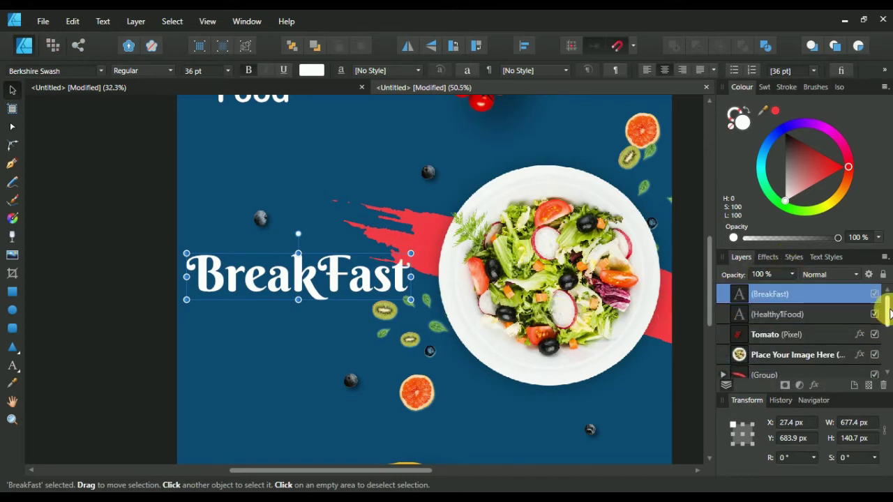
{"action": "scroll", "coordinate": [338, 283], "scroll_direction": "down", "scroll_amount": 2}
{"action": "scroll", "coordinate": [305, 282], "scroll_direction": "up", "scroll_amount": 1}
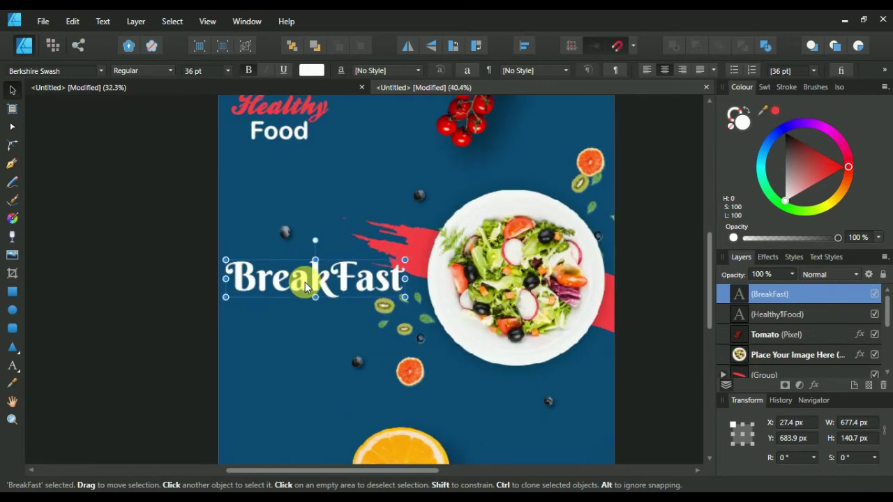
{"action": "scroll", "coordinate": [364, 306], "scroll_direction": "down", "scroll_amount": 1}
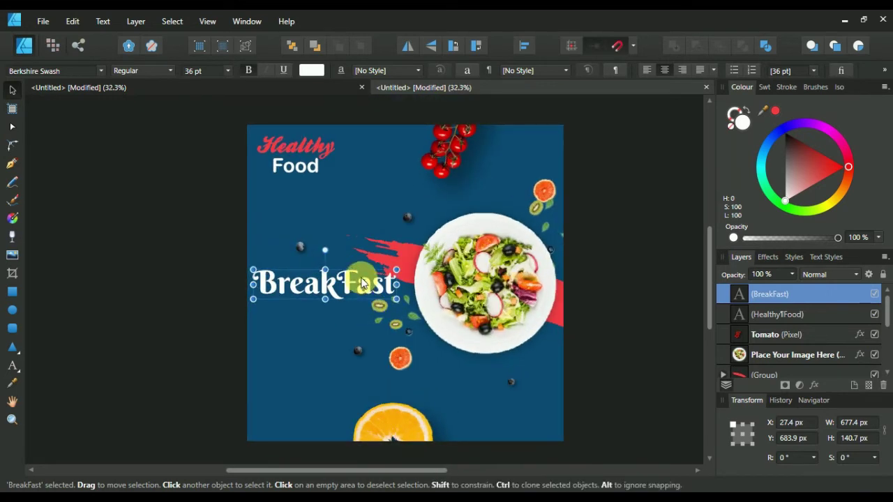
{"action": "left_click", "coordinate": [90, 164]}
{"action": "scroll", "coordinate": [355, 257], "scroll_direction": "down", "scroll_amount": 1}
{"action": "scroll", "coordinate": [421, 281], "scroll_direction": "up", "scroll_amount": 2}
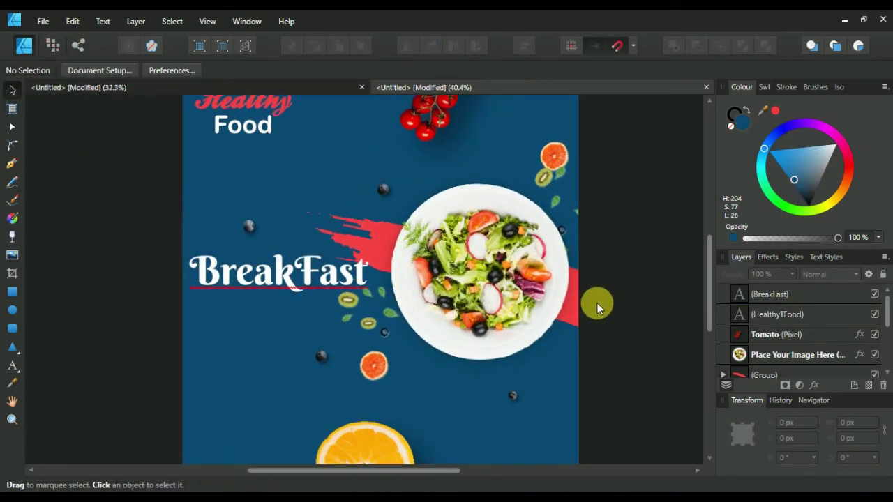
{"action": "scroll", "coordinate": [600, 299], "scroll_direction": "down", "scroll_amount": 1}
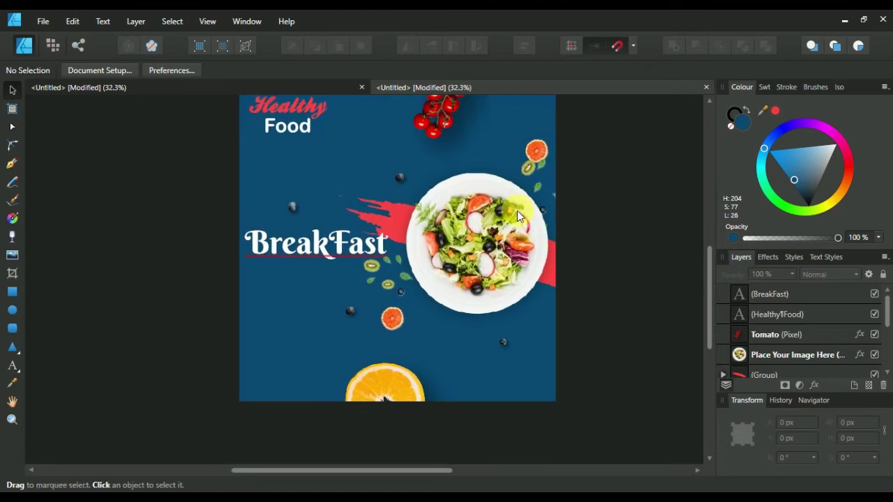
- Copy the group of four social media icons from the other open document
{"action": "left_click", "coordinate": [275, 89]}
{"action": "left_click", "coordinate": [594, 403]}
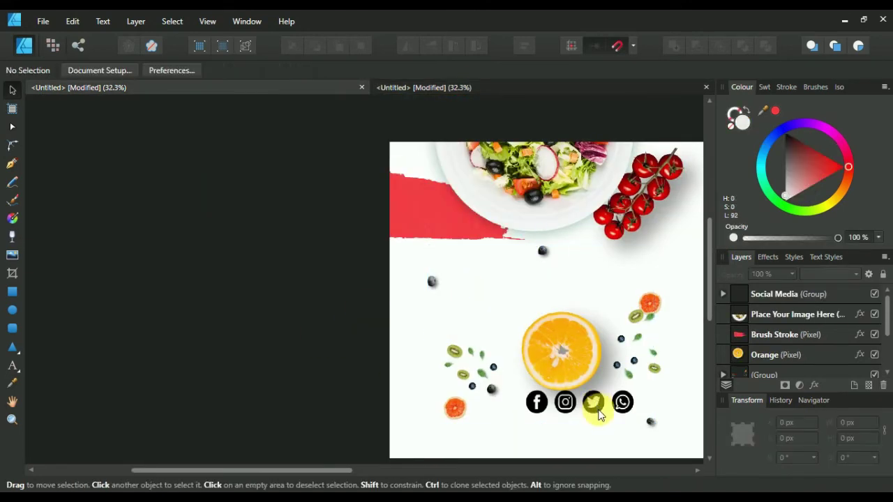
{"action": "left_click", "coordinate": [599, 415]}
{"action": "right_click", "coordinate": [594, 406]}
{"action": "left_click", "coordinate": [632, 98]}
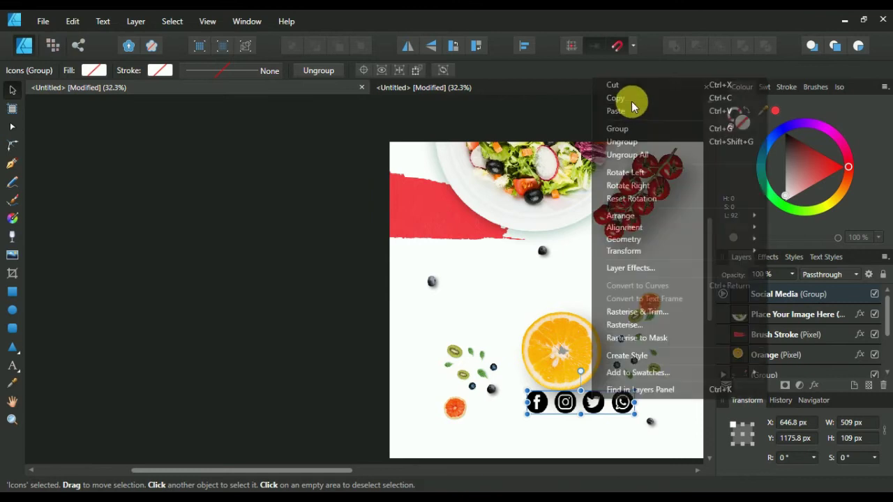
- Paste the social media icons into the blue poster and place them beside the orange at about X 919, Y 1330 px
{"action": "left_click", "coordinate": [460, 88]}
{"action": "left_click", "coordinate": [456, 353]}
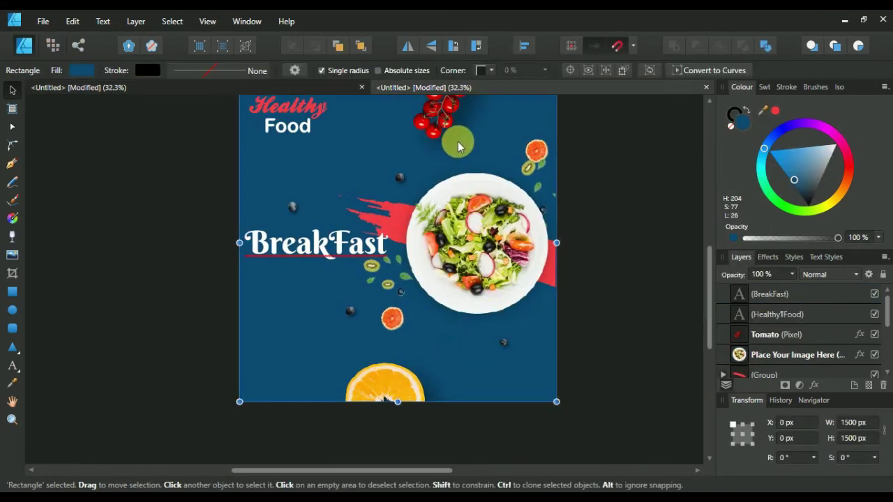
{"action": "right_click", "coordinate": [459, 147]}
{"action": "left_click", "coordinate": [481, 180]}
{"action": "left_click_drag", "start_coordinate": [480, 353], "coordinate": [520, 382]}
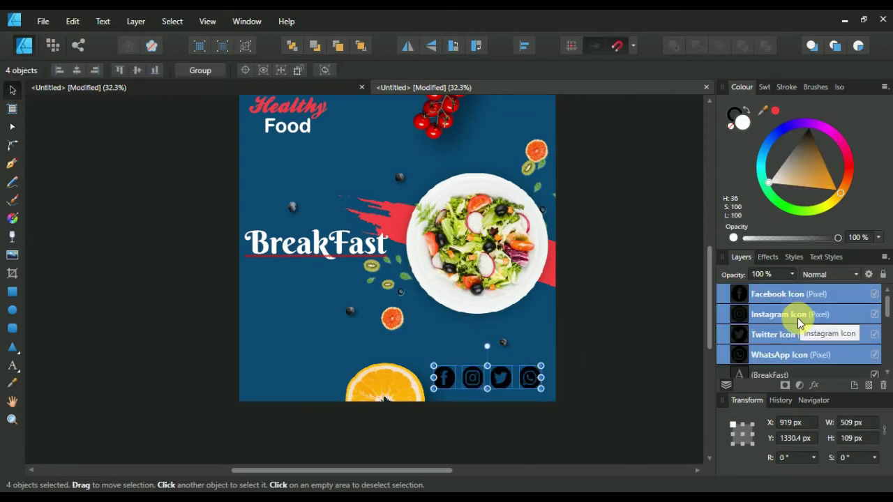
- Group the four pasted social media icons
{"action": "left_click_drag", "start_coordinate": [812, 159], "coordinate": [812, 116]}
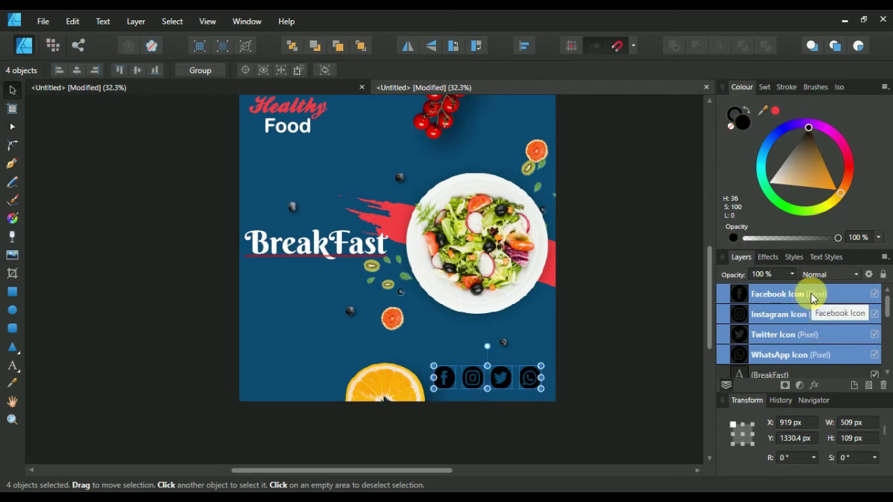
{"action": "right_click", "coordinate": [811, 298]}
{"action": "left_click", "coordinate": [742, 155]}
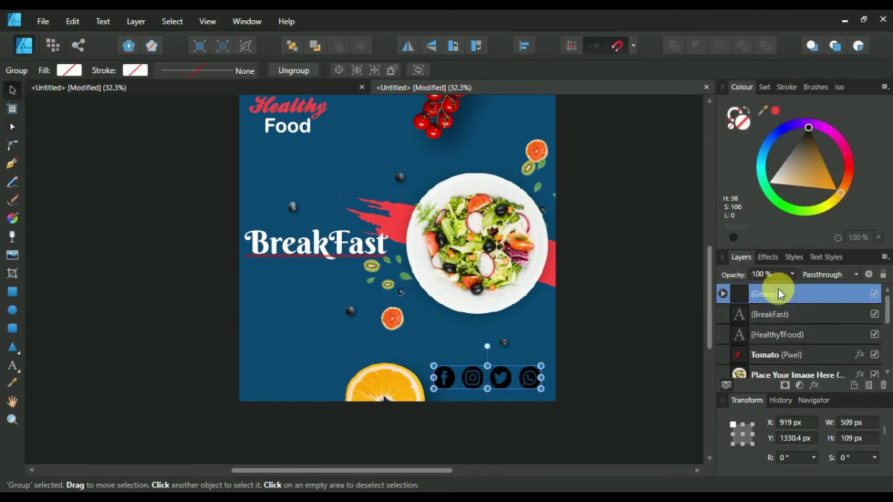
- Apply a white Colour Overlay effect to the Facebook icon inside the group
{"action": "left_click", "coordinate": [724, 295]}
{"action": "double_click", "coordinate": [843, 316]}
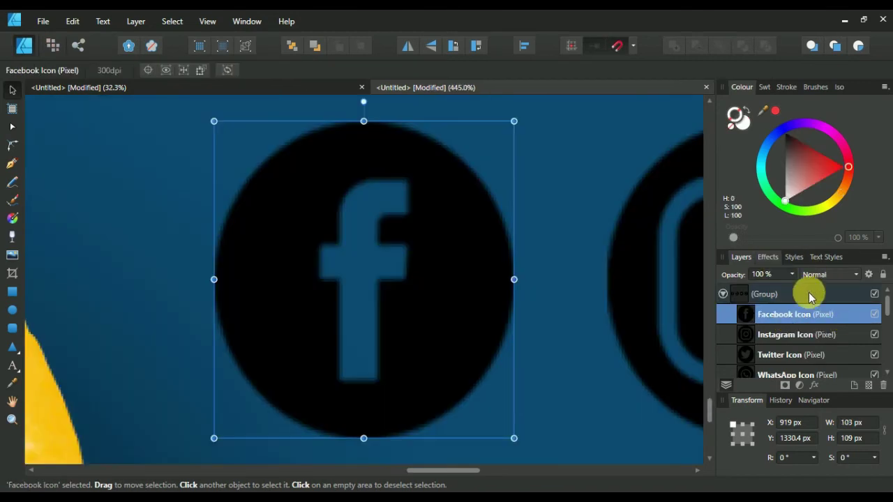
{"action": "left_click", "coordinate": [768, 257]}
{"action": "scroll", "coordinate": [765, 351], "scroll_direction": "down", "scroll_amount": 5}
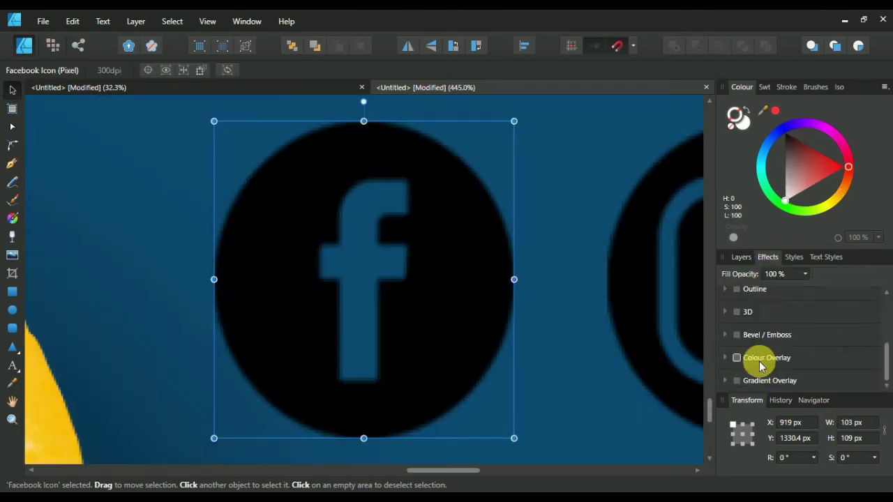
{"action": "left_click", "coordinate": [736, 357]}
{"action": "left_click", "coordinate": [776, 337]}
{"action": "left_click", "coordinate": [777, 338]}
{"action": "left_click", "coordinate": [755, 461]}
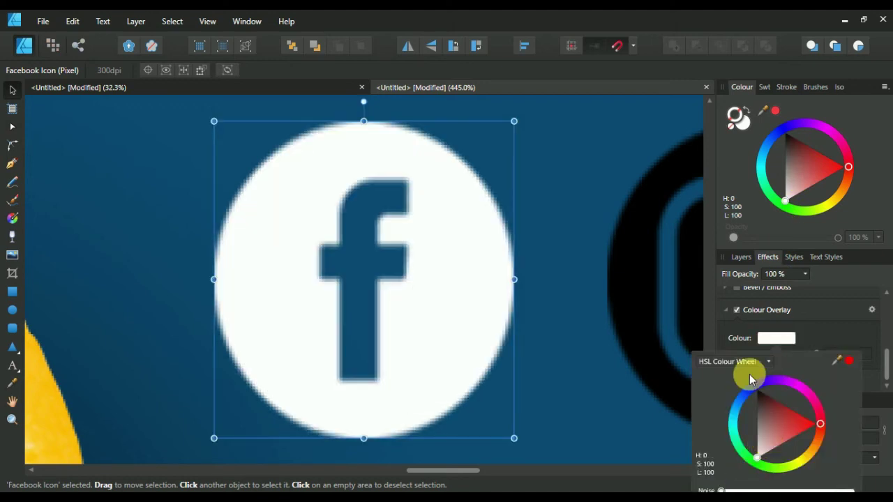
- Apply a white Colour Overlay effect to the Instagram icon
{"action": "scroll", "coordinate": [517, 252], "scroll_direction": "down", "scroll_amount": 3}
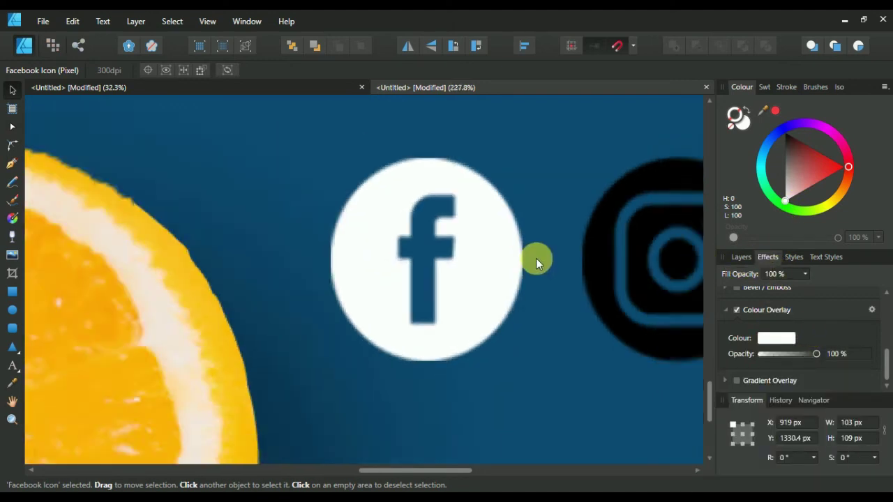
{"action": "scroll", "coordinate": [536, 258], "scroll_direction": "down", "scroll_amount": 2}
{"action": "left_click", "coordinate": [742, 257]}
{"action": "left_click", "coordinate": [768, 334]}
{"action": "left_click", "coordinate": [768, 257]}
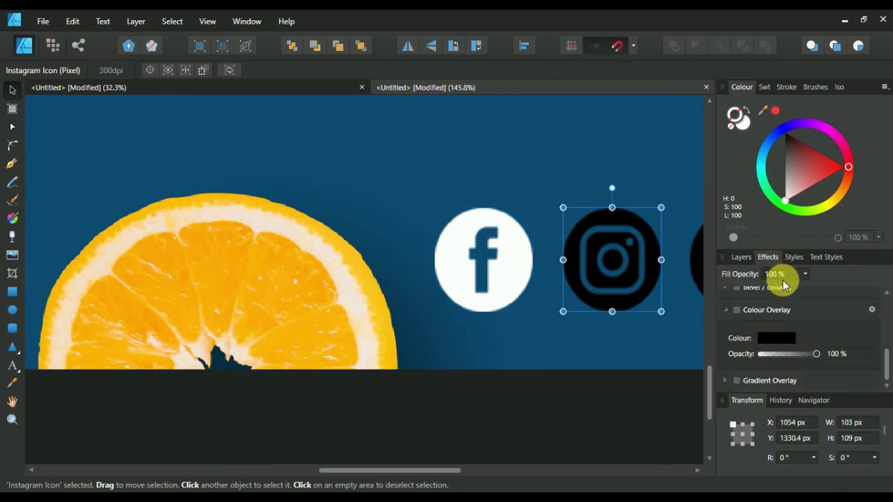
{"action": "left_click", "coordinate": [777, 337]}
{"action": "left_click", "coordinate": [779, 425]}
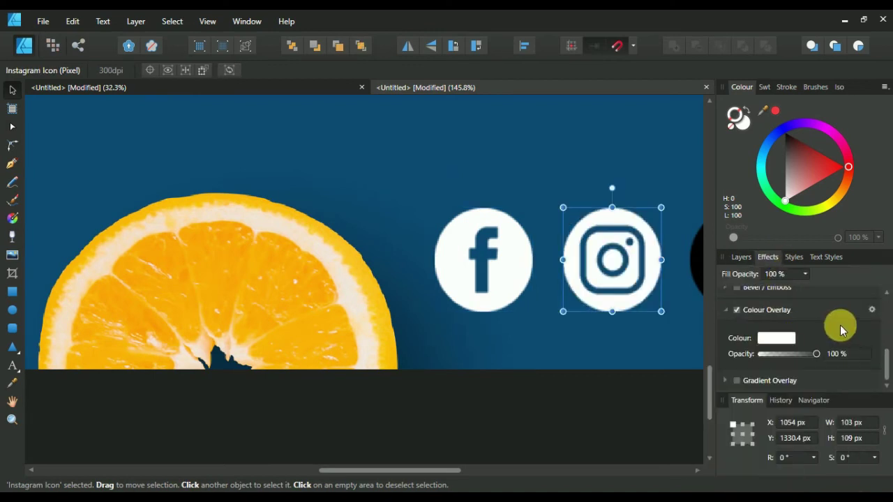
- Apply a white Colour Overlay effect to the Twitter icon
{"action": "left_click", "coordinate": [741, 257]}
{"action": "left_click", "coordinate": [767, 353]}
{"action": "left_click", "coordinate": [768, 257]}
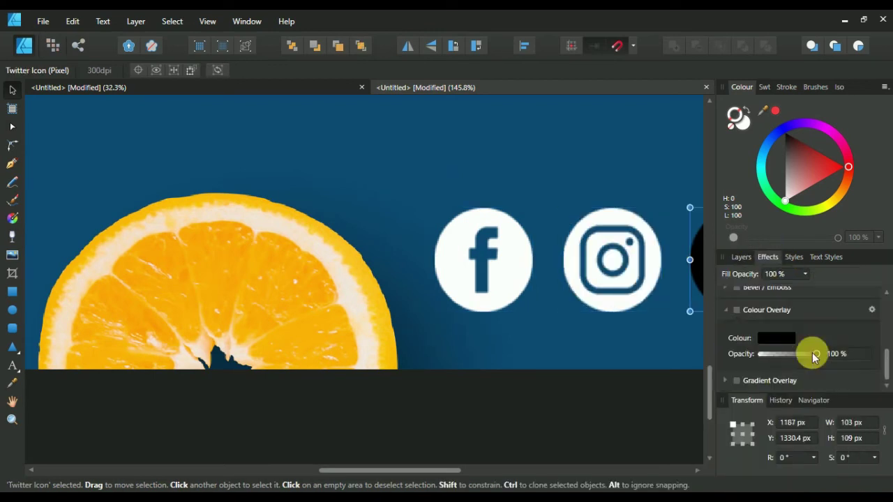
{"action": "left_click", "coordinate": [778, 337]}
{"action": "left_click_drag", "start_coordinate": [774, 448], "coordinate": [747, 462]}
{"action": "left_click", "coordinate": [650, 380]}
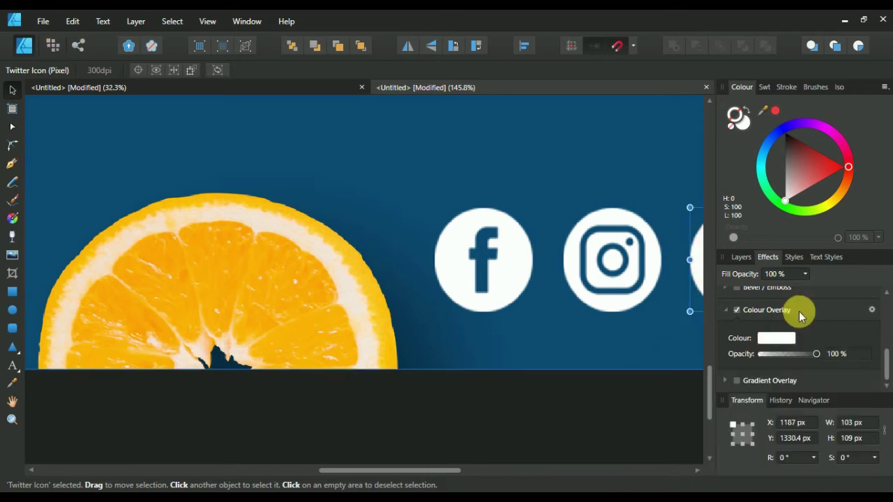
- Apply a white Colour Overlay effect to the WhatsApp icon
{"action": "left_click", "coordinate": [743, 257]}
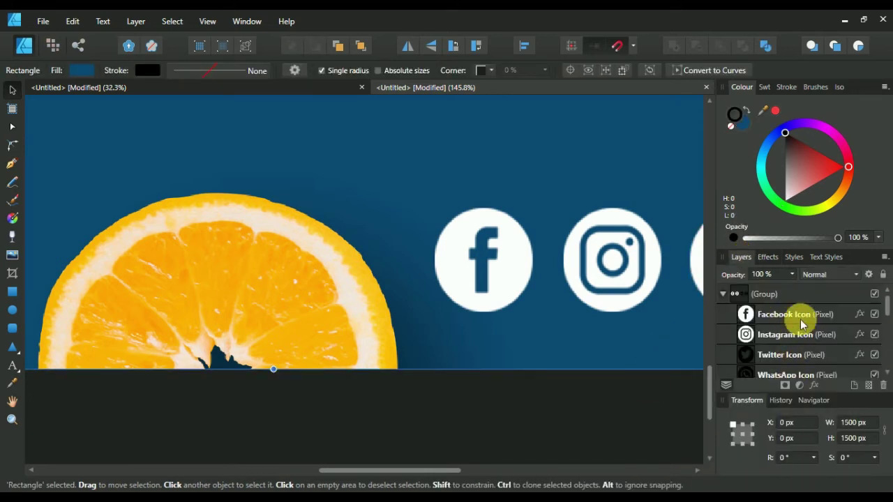
{"action": "scroll", "coordinate": [801, 320], "scroll_direction": "down", "scroll_amount": 2}
{"action": "left_click", "coordinate": [787, 317]}
{"action": "left_click", "coordinate": [768, 257]}
{"action": "left_click", "coordinate": [777, 338]}
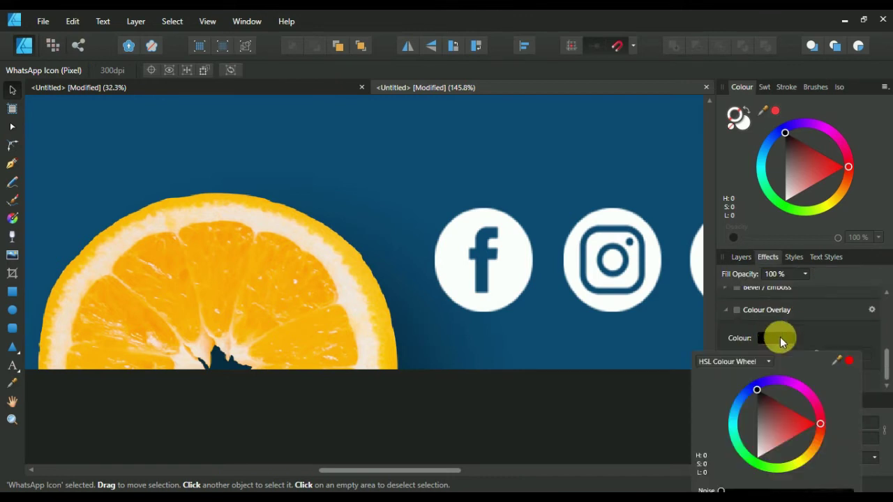
{"action": "left_click", "coordinate": [737, 311]}
{"action": "left_click", "coordinate": [779, 339]}
{"action": "left_click_drag", "start_coordinate": [772, 438], "coordinate": [751, 469]}
{"action": "left_click", "coordinate": [684, 363]}
- Scale the icon group down to about 395 × 85 px and place it at about X 1015, Y 1344 px
{"action": "left_click", "coordinate": [742, 257]}
{"action": "scroll", "coordinate": [626, 259], "scroll_direction": "down", "scroll_amount": 2}
{"action": "scroll", "coordinate": [626, 256], "scroll_direction": "down", "scroll_amount": 3}
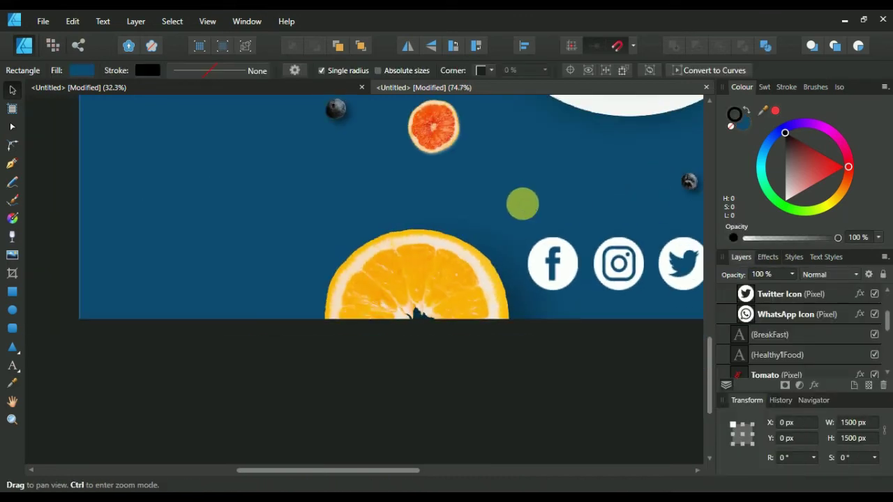
{"action": "scroll", "coordinate": [777, 295], "scroll_direction": "up", "scroll_amount": 2}
{"action": "left_click", "coordinate": [723, 294]}
{"action": "left_click", "coordinate": [799, 294]}
{"action": "left_click_drag", "start_coordinate": [630, 291], "coordinate": [576, 265]}
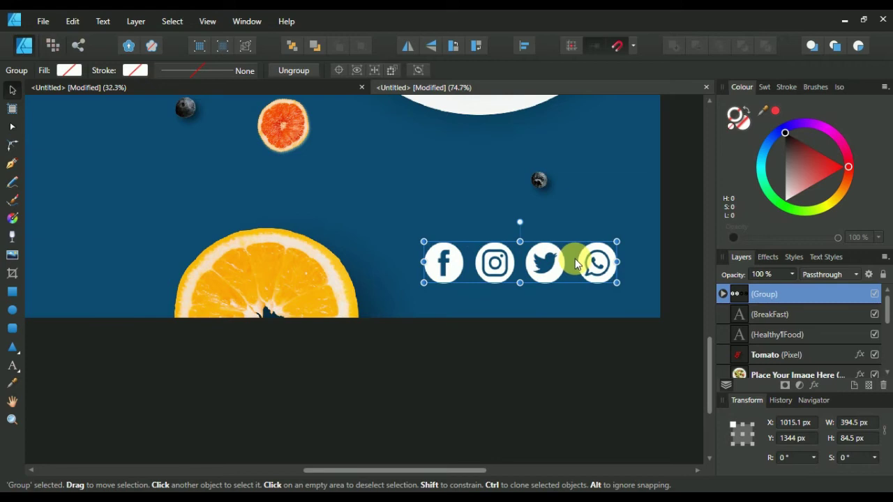
- Add an Outer Shadow to the icon group with a 1 px radius and 0.8 px offset
{"action": "scroll", "coordinate": [285, 223], "scroll_direction": "down", "scroll_amount": 3}
{"action": "left_click_drag", "start_coordinate": [509, 217], "coordinate": [685, 317]}
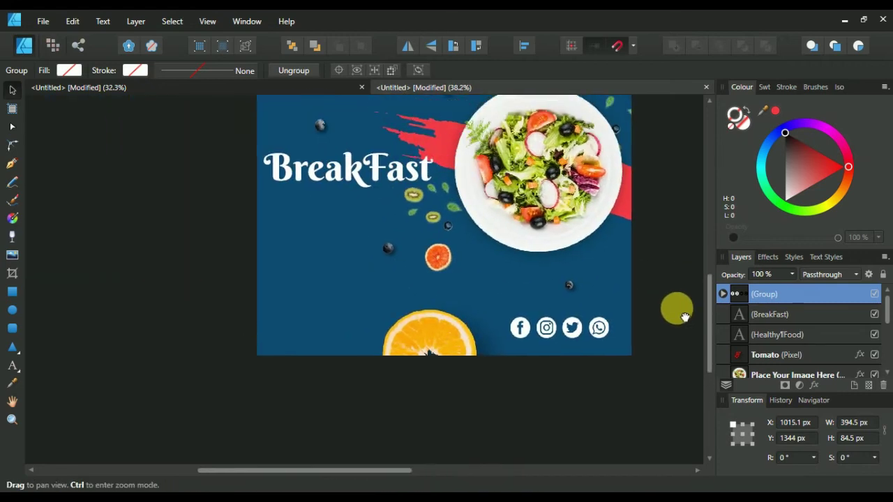
{"action": "left_click", "coordinate": [768, 257]}
{"action": "scroll", "coordinate": [761, 318], "scroll_direction": "down", "scroll_amount": 3}
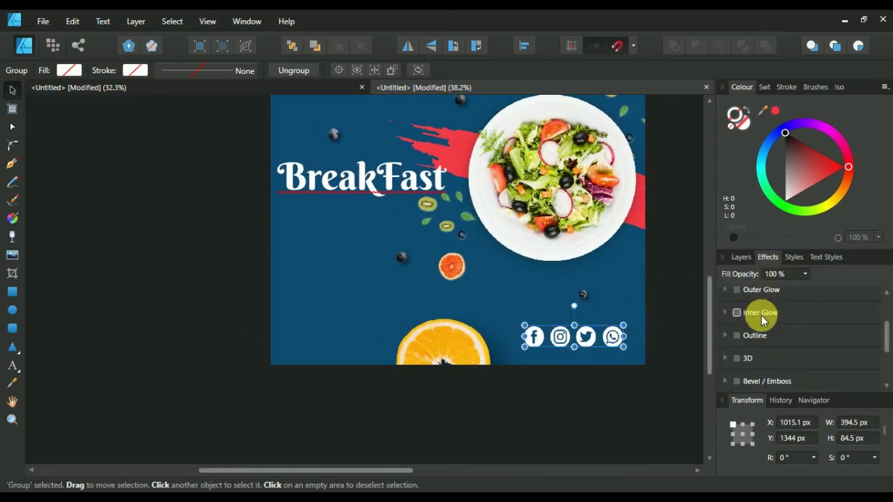
{"action": "scroll", "coordinate": [761, 318], "scroll_direction": "up", "scroll_amount": 3}
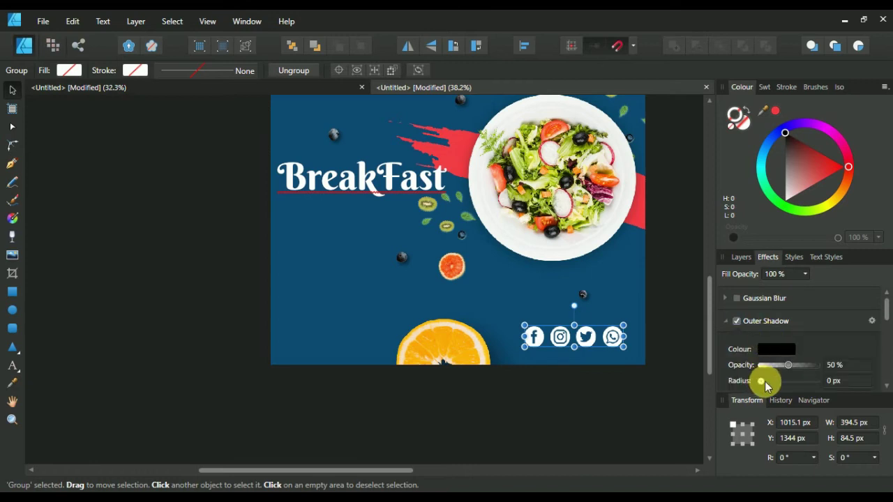
{"action": "scroll", "coordinate": [773, 385], "scroll_direction": "down", "scroll_amount": 1}
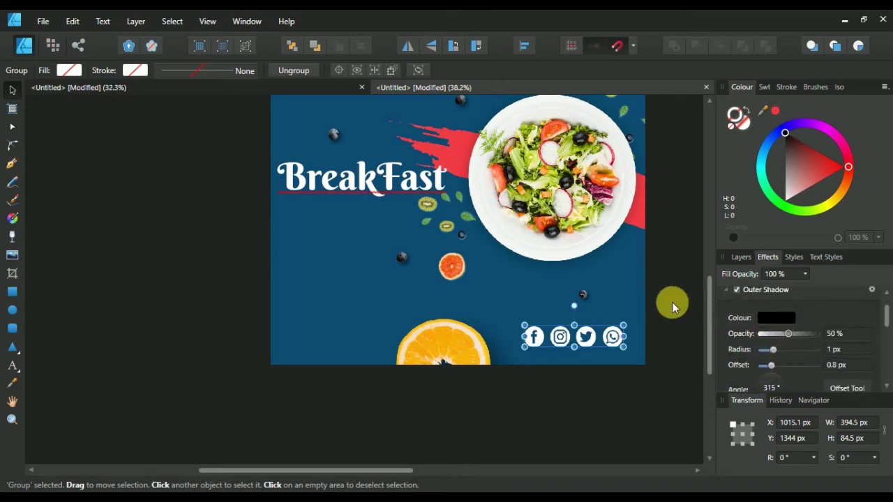
- Add the white art text "01-31 JAN" in the lower-left area of the poster
{"action": "left_click", "coordinate": [339, 282]}
{"action": "key", "text": "t"}
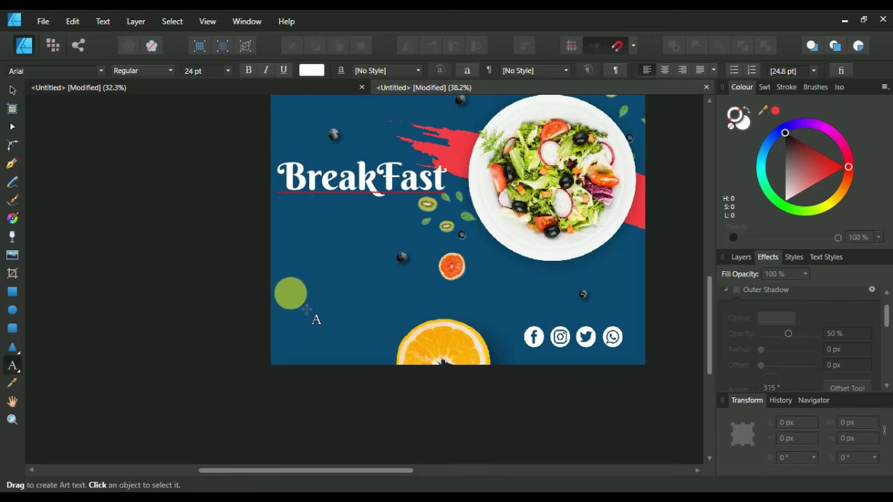
{"action": "left_click", "coordinate": [311, 307]}
{"action": "type", "text": "3"}
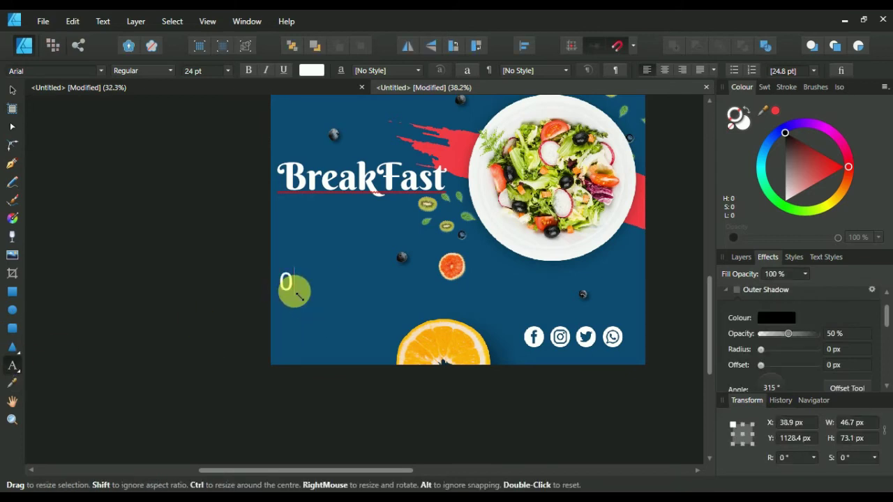
{"action": "type", "text": "1-3"}
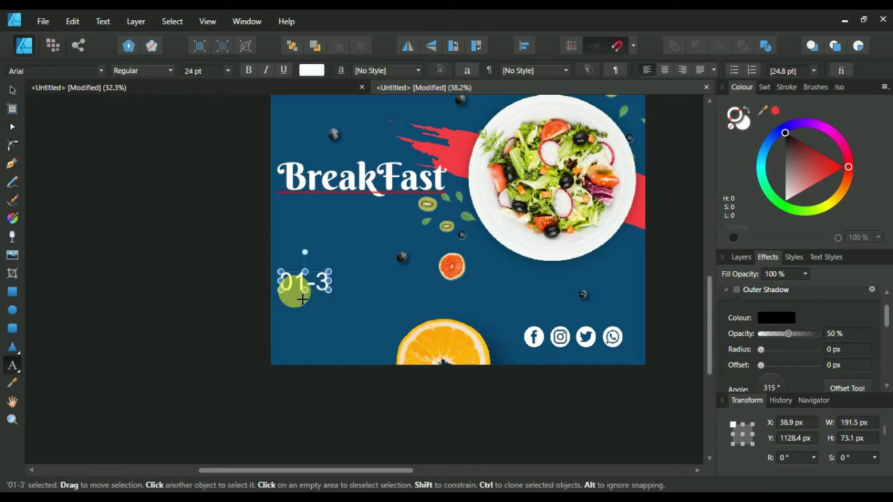
{"action": "type", "text": "11"}
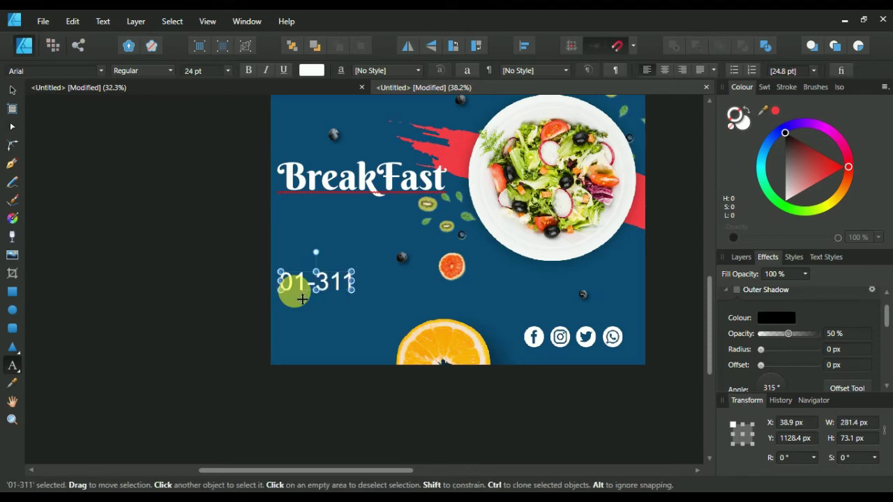
{"action": "key", "text": "BackSpace"}
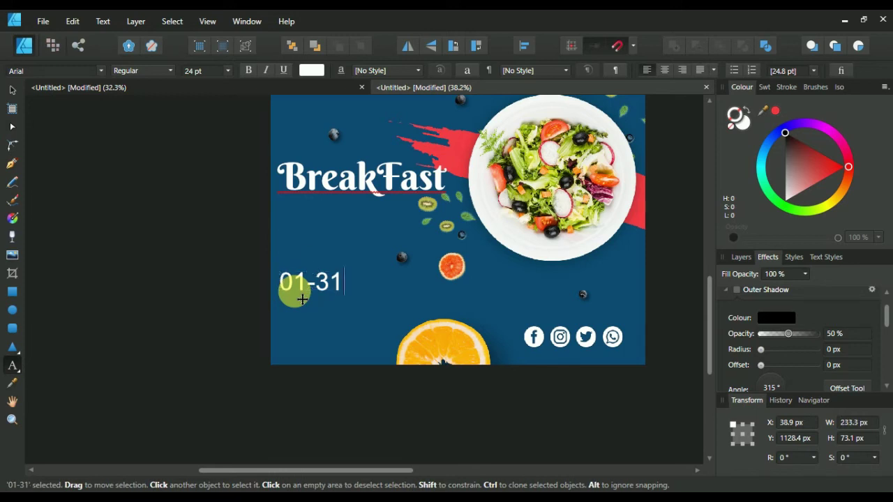
{"action": "left_click", "coordinate": [302, 299]}
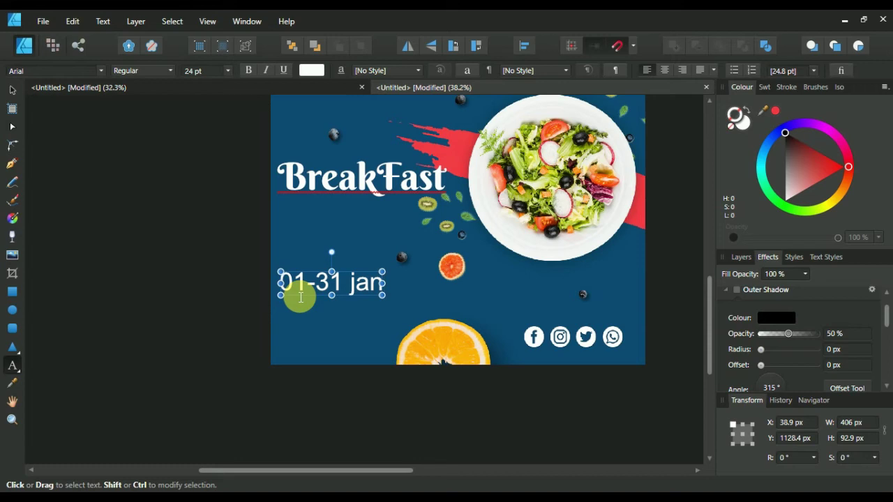
{"action": "left_click_drag", "start_coordinate": [350, 282], "coordinate": [386, 289]}
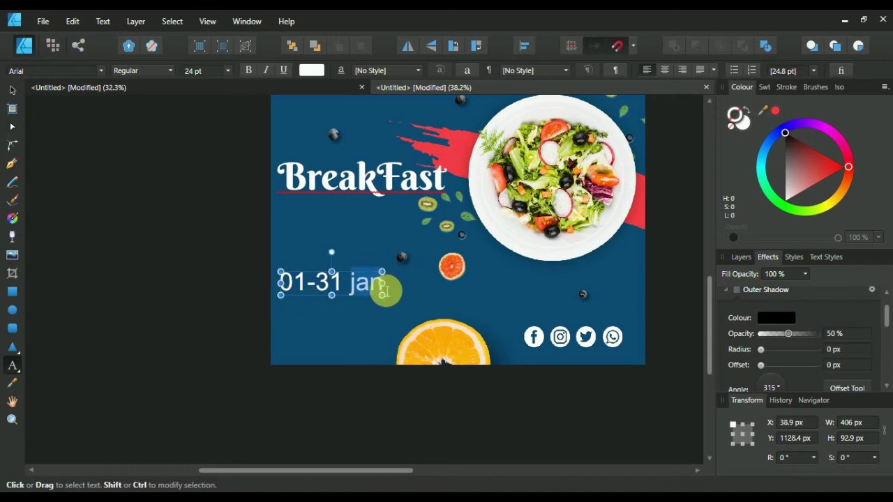
{"action": "type", "text": "JAN"}
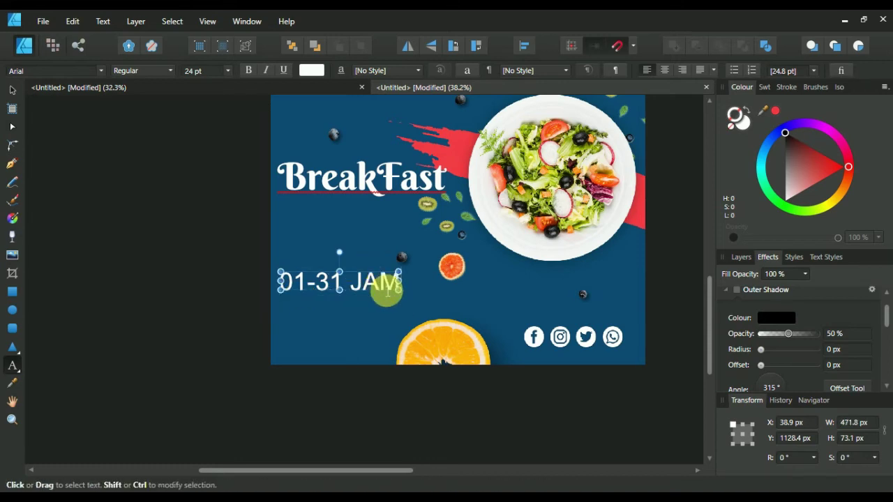
{"action": "key", "text": "BackSpace"}
{"action": "type", "text": "N"}
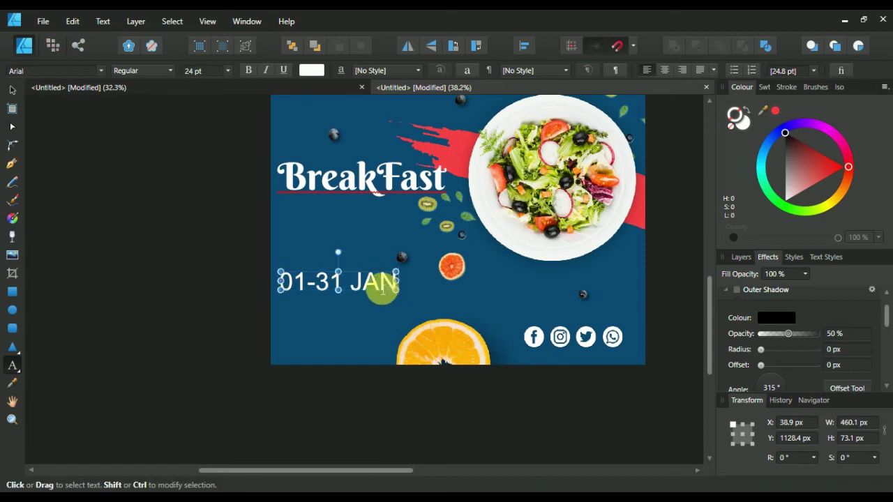
- Set the "01-31 JAN" text size to 13 pt and place it at about X 68, Y 1161 px
{"action": "key", "text": "ctrl+a"}
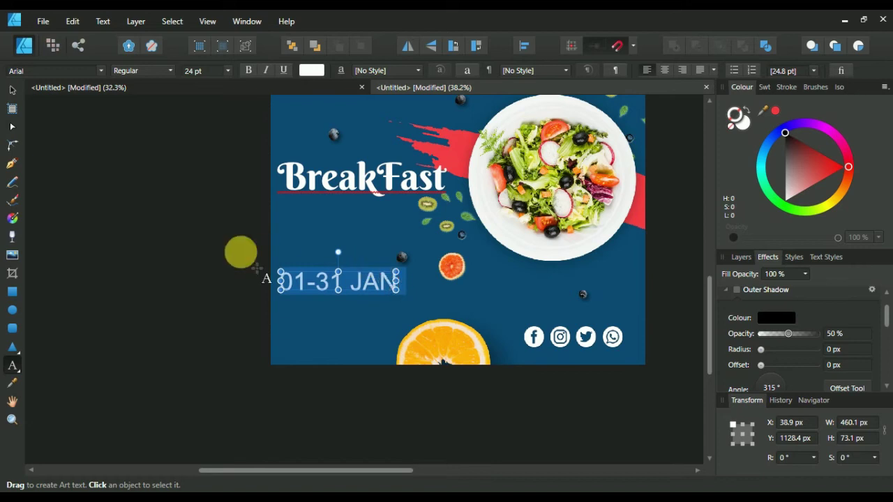
{"action": "left_click", "coordinate": [211, 72]}
{"action": "scroll", "coordinate": [207, 73], "scroll_direction": "down", "scroll_amount": 4}
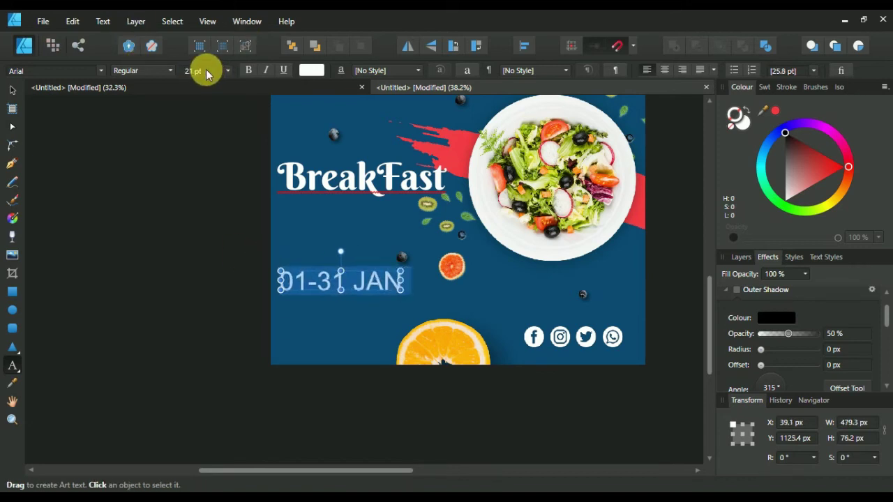
{"action": "scroll", "coordinate": [202, 70], "scroll_direction": "down", "scroll_amount": 3}
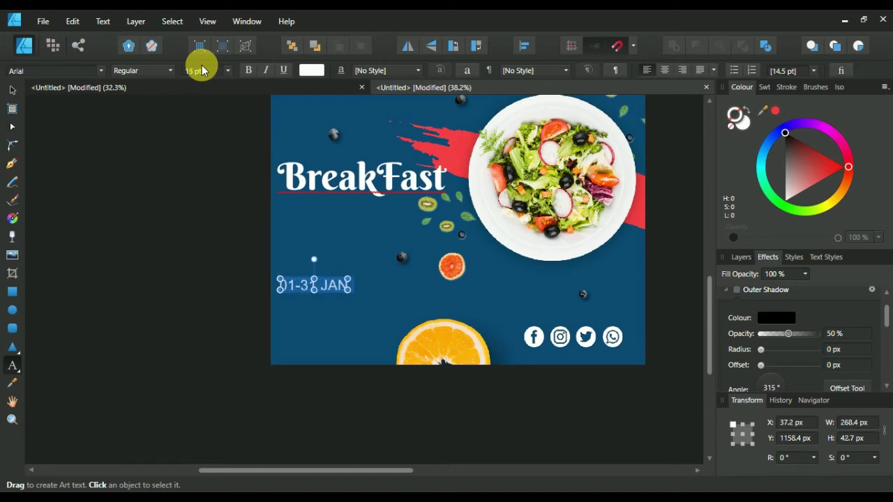
{"action": "left_click", "coordinate": [12, 90]}
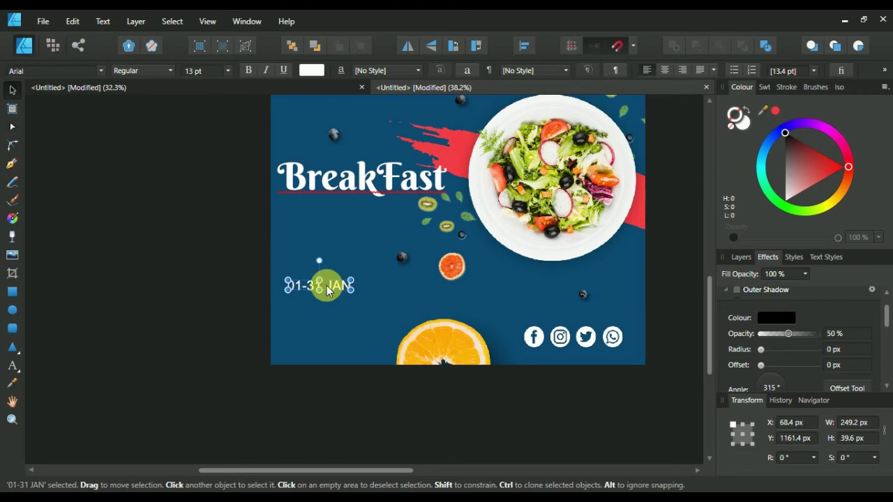
- Duplicate the date text directly below itself and change the copy's wording to "30% OFF"
{"action": "left_click_drag", "start_coordinate": [331, 287], "coordinate": [335, 306]}
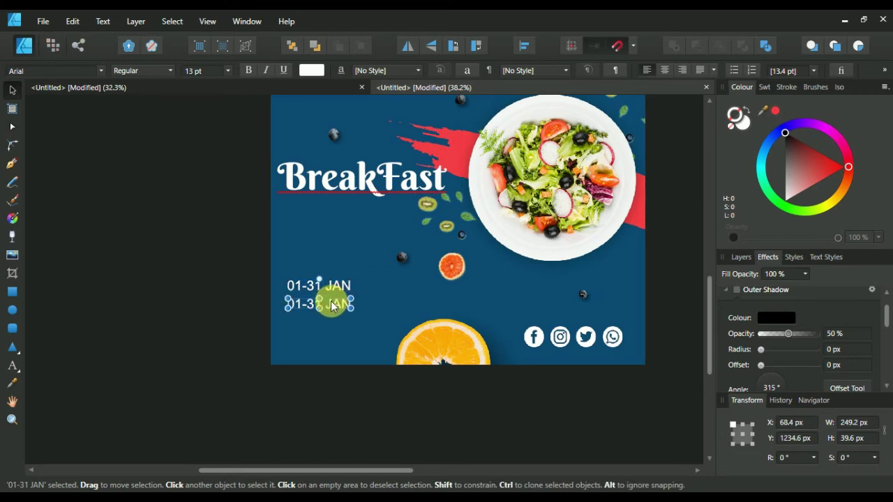
{"action": "double_click", "coordinate": [334, 305]}
{"action": "type", "text": "30%"}
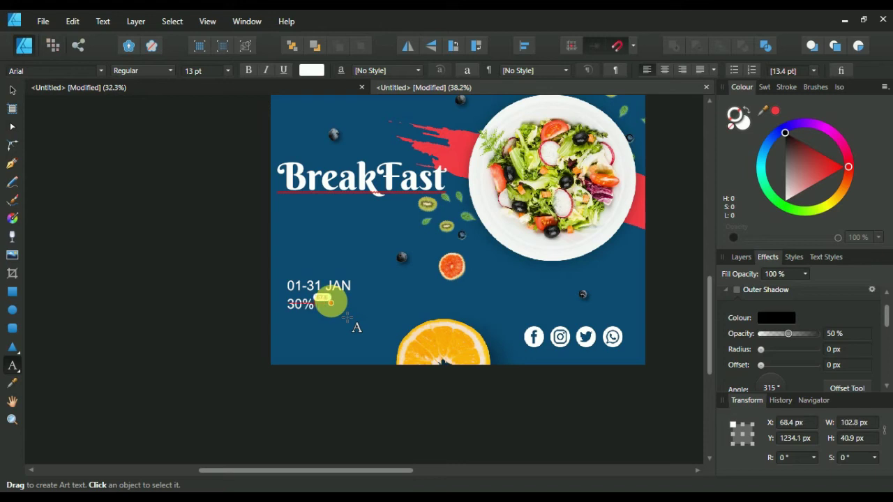
{"action": "type", "text": " off"}
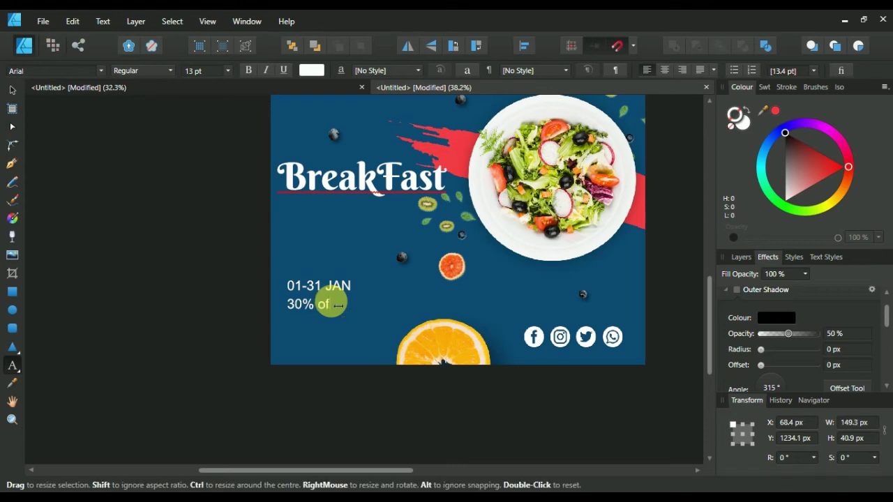
{"action": "key", "text": "BackSpace"}
{"action": "type", "text": "ff"}
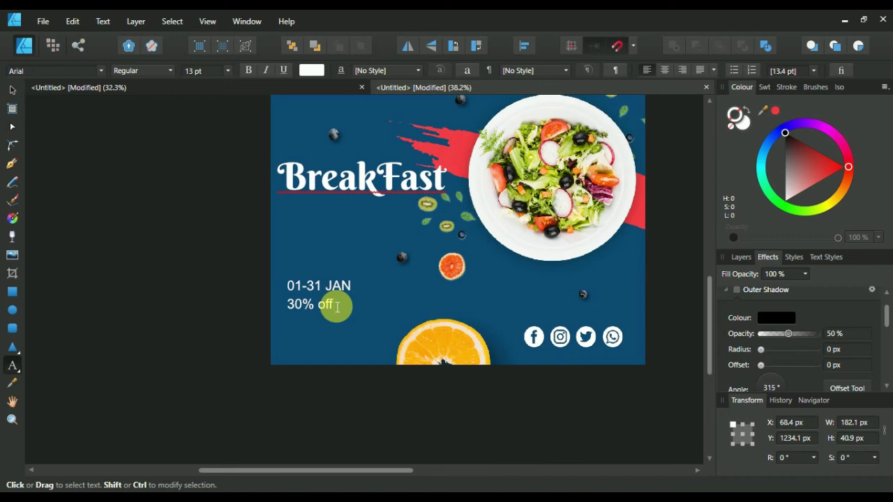
{"action": "key", "text": "BackSpace"}
{"action": "key", "text": "BackSpace"}
{"action": "key", "text": "BackSpace"}
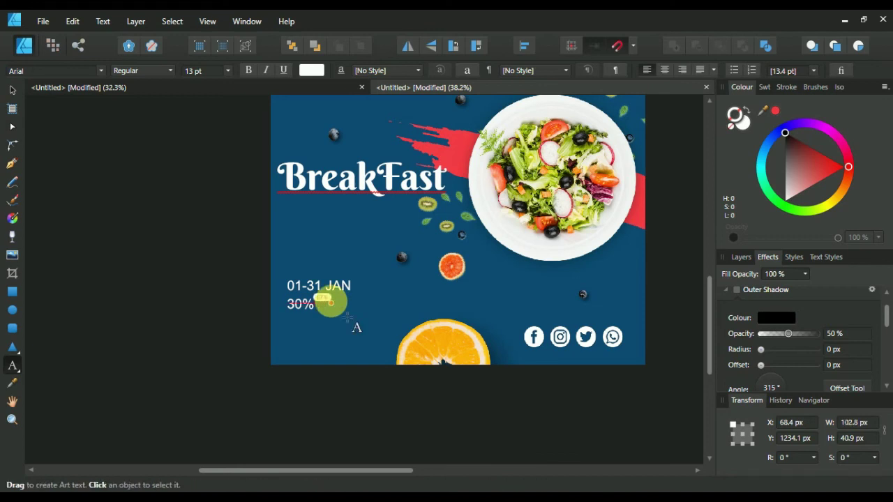
{"action": "type", "text": "OFF"}
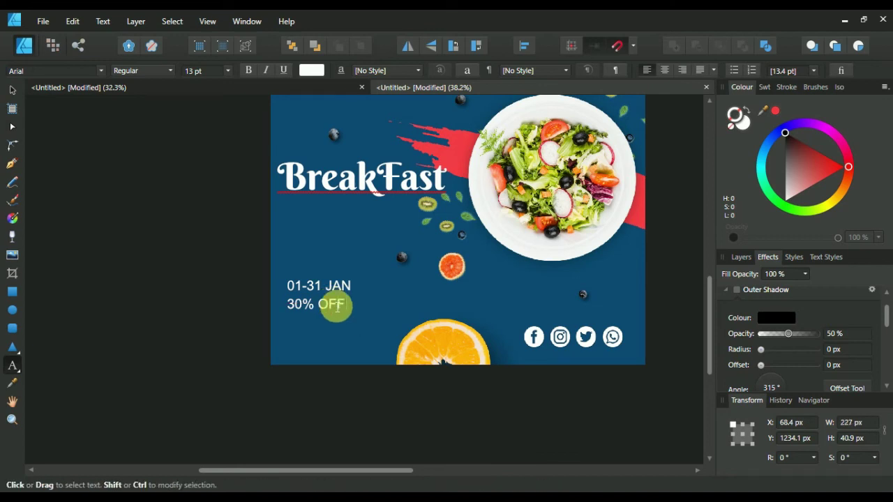
- Set the "30% OFF" text size to 18 pt and shift it slightly down, clear of the date line
{"action": "triple_click", "coordinate": [339, 310]}
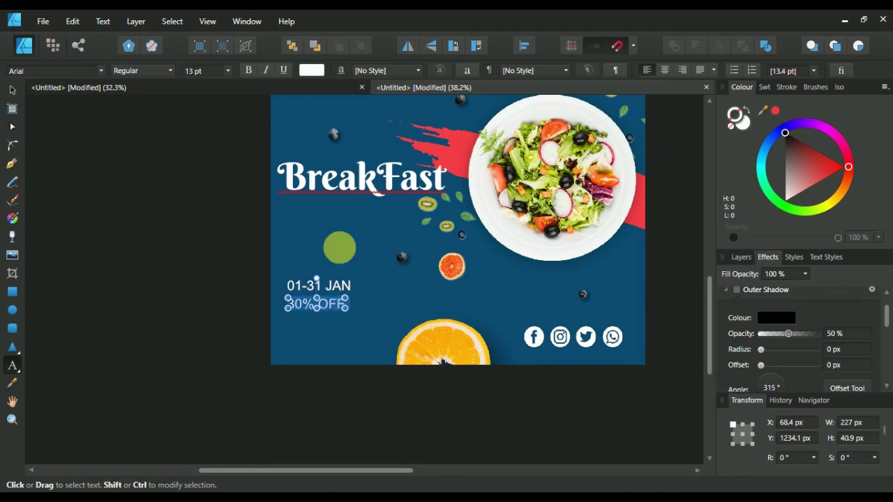
{"action": "left_click", "coordinate": [219, 72]}
{"action": "left_click", "coordinate": [228, 70]}
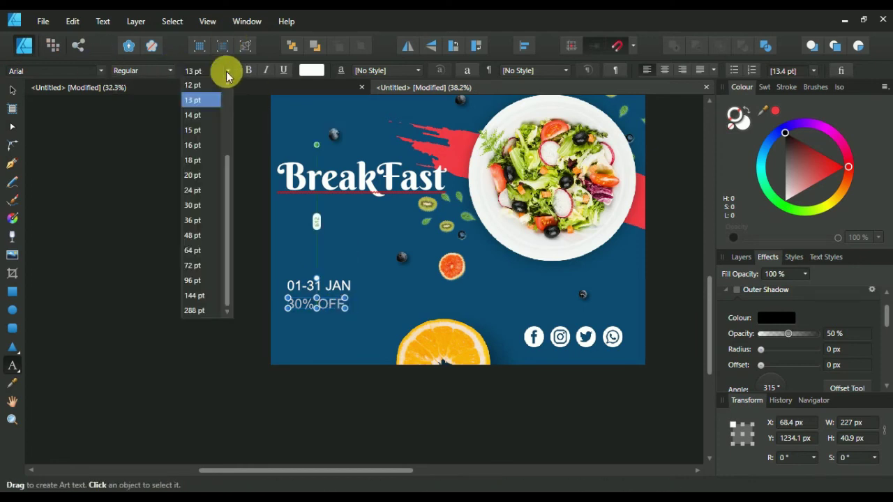
{"action": "left_click", "coordinate": [193, 161]}
{"action": "left_click", "coordinate": [12, 90]}
{"action": "left_click", "coordinate": [325, 305]}
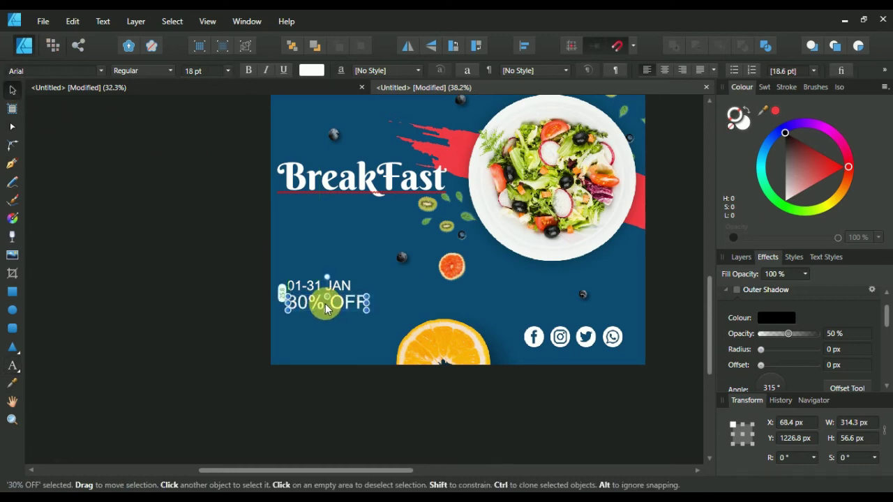
{"action": "left_click", "coordinate": [358, 323]}
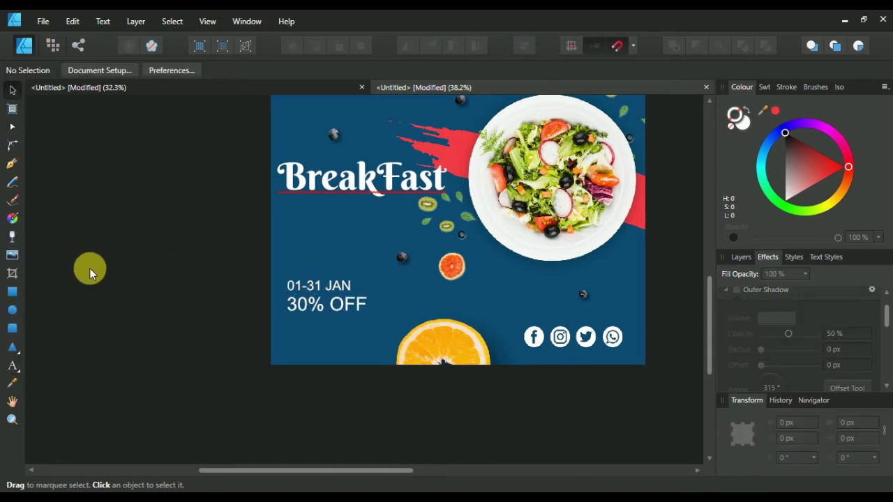
- Draw a thin white rectangle of about 429 × 5 px as a divider line under "30% OFF"
{"action": "left_click", "coordinate": [13, 291]}
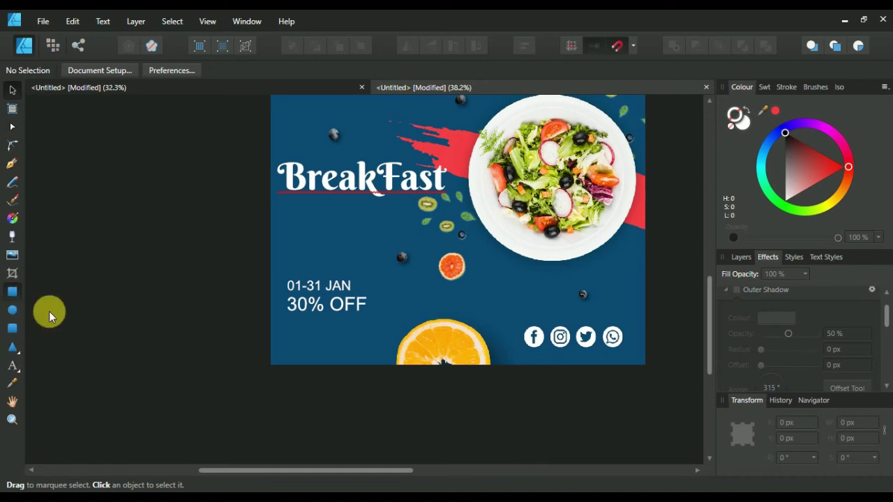
{"action": "left_click_drag", "start_coordinate": [291, 321], "coordinate": [396, 318]}
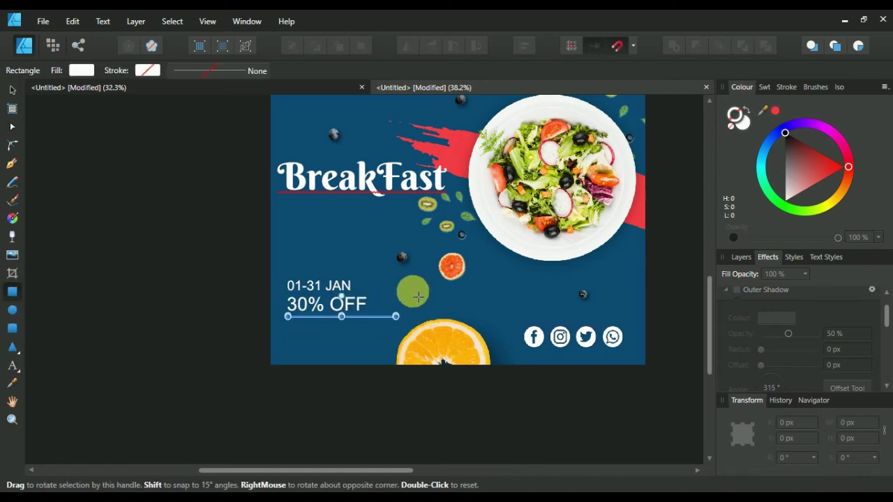
{"action": "scroll", "coordinate": [384, 296], "scroll_direction": "up", "scroll_amount": 3}
{"action": "left_click", "coordinate": [13, 90]}
{"action": "scroll", "coordinate": [334, 201], "scroll_direction": "down", "scroll_amount": 2}
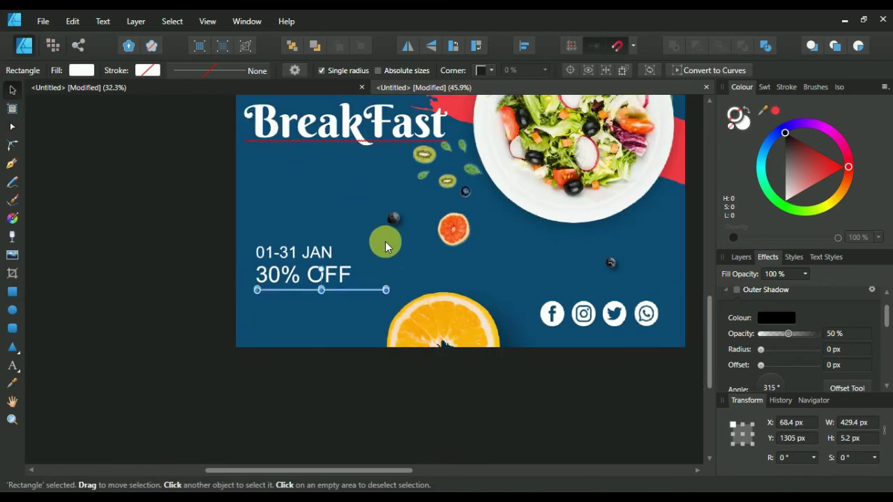
- Shorten the white divider line from its right end to a width of about 357 px
{"action": "scroll", "coordinate": [379, 289], "scroll_direction": "up", "scroll_amount": 6}
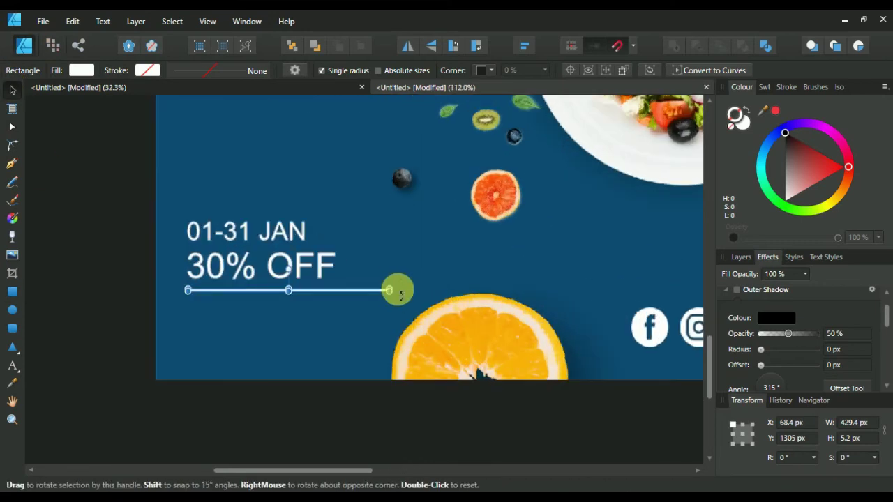
{"action": "left_click_drag", "start_coordinate": [386, 292], "coordinate": [284, 291]}
{"action": "scroll", "coordinate": [267, 273], "scroll_direction": "down", "scroll_amount": 4}
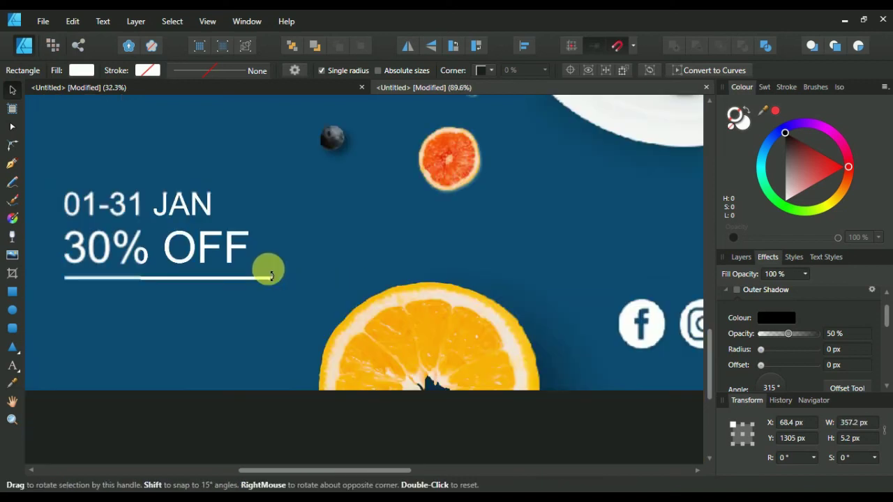
{"action": "scroll", "coordinate": [271, 279], "scroll_direction": "down", "scroll_amount": 2}
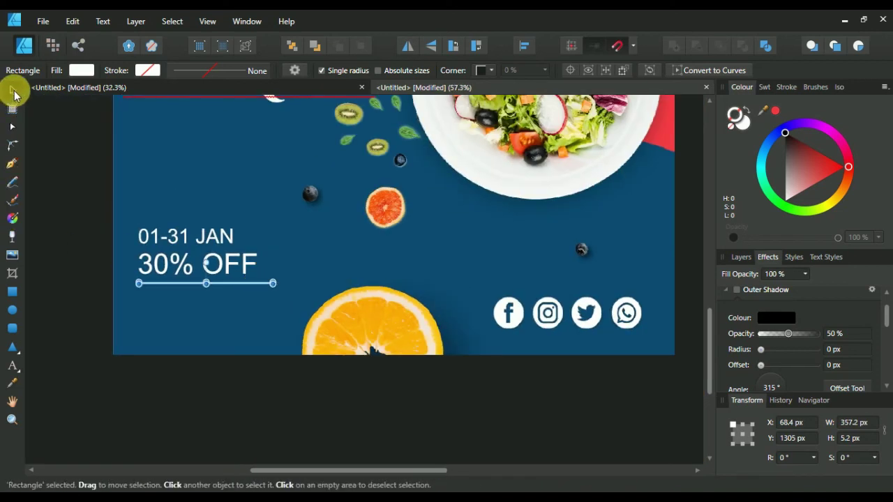
- Duplicate the date text below the divider line and change the copy's wording to "OPEN EVERYDAY" and "FROM 08 AM-10 PM" on two lines
{"action": "left_click", "coordinate": [174, 239]}
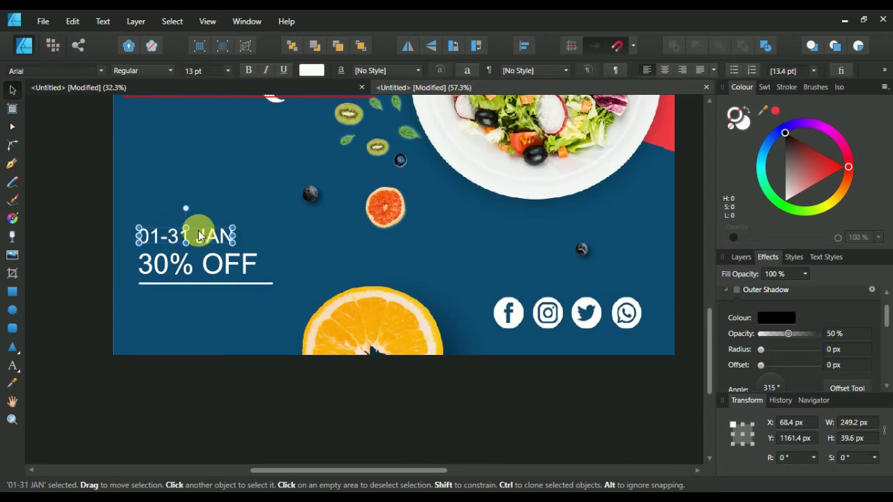
{"action": "left_click_drag", "start_coordinate": [204, 238], "coordinate": [207, 309]}
{"action": "triple_click", "coordinate": [198, 311]}
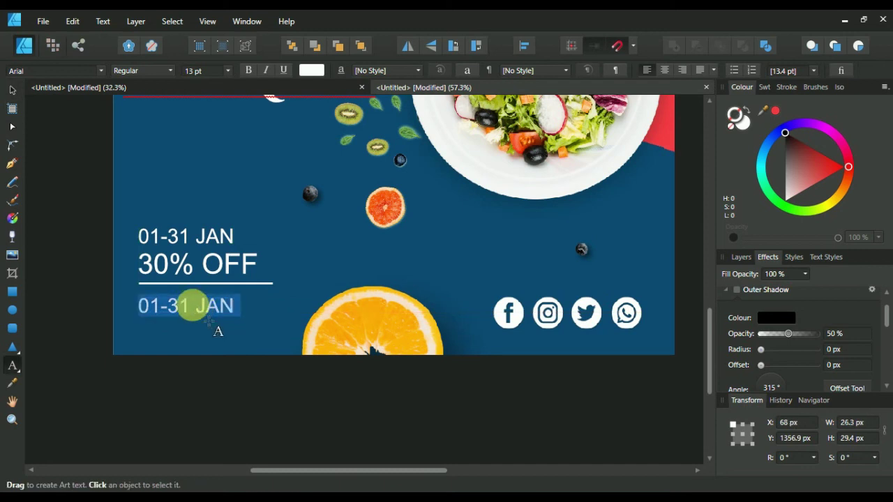
{"action": "type", "text": "0"}
{"action": "key", "text": "BackSpace"}
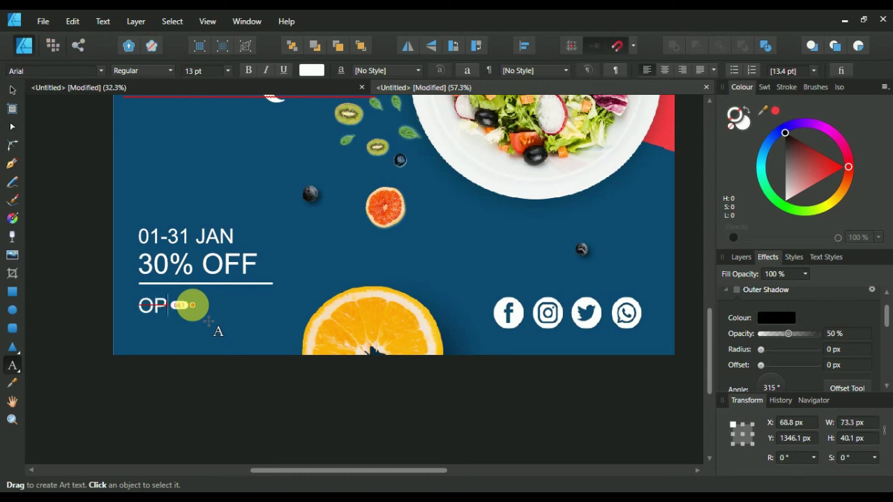
{"action": "type", "text": "EN EVER"}
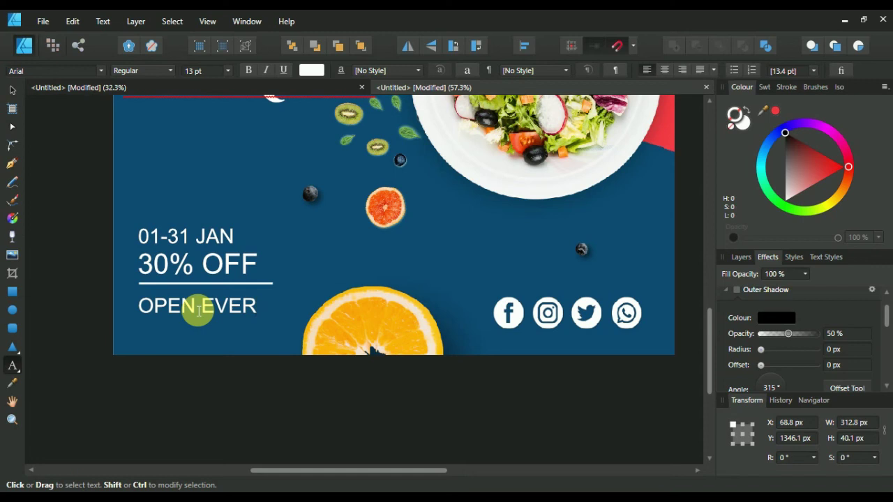
{"action": "type", "text": "T"}
{"action": "key", "text": "BackSpace"}
{"action": "type", "text": "YDAY "}
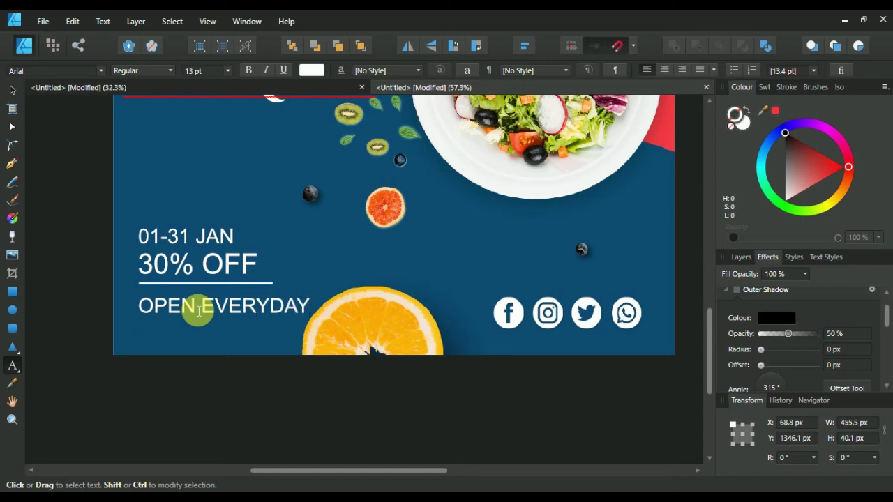
{"action": "type", "text": "FROM "}
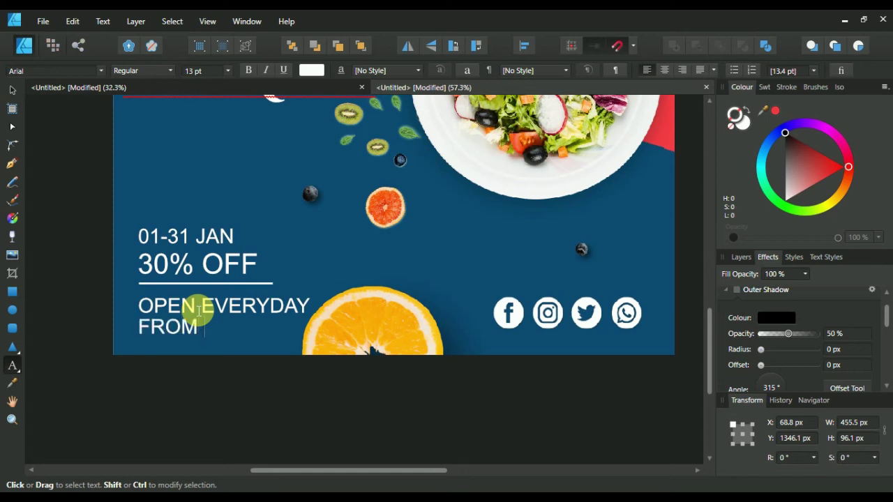
{"action": "type", "text": "08 AM-1"}
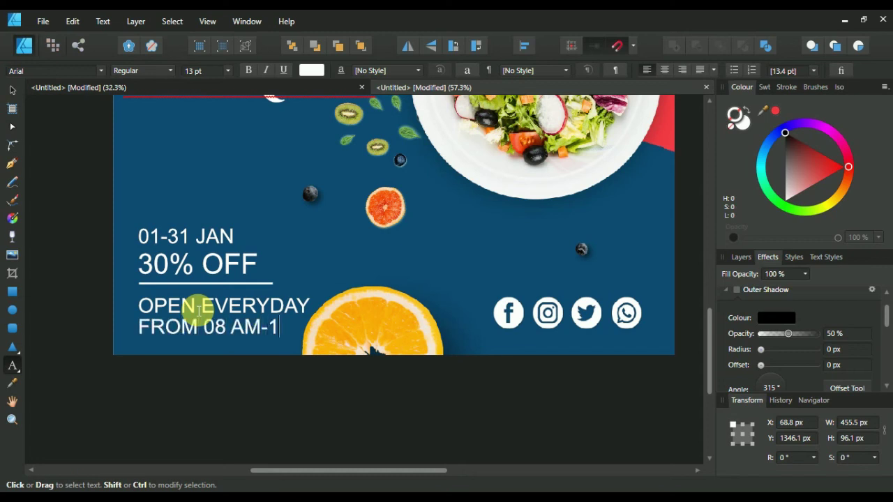
{"action": "type", "text": "0 PM"}
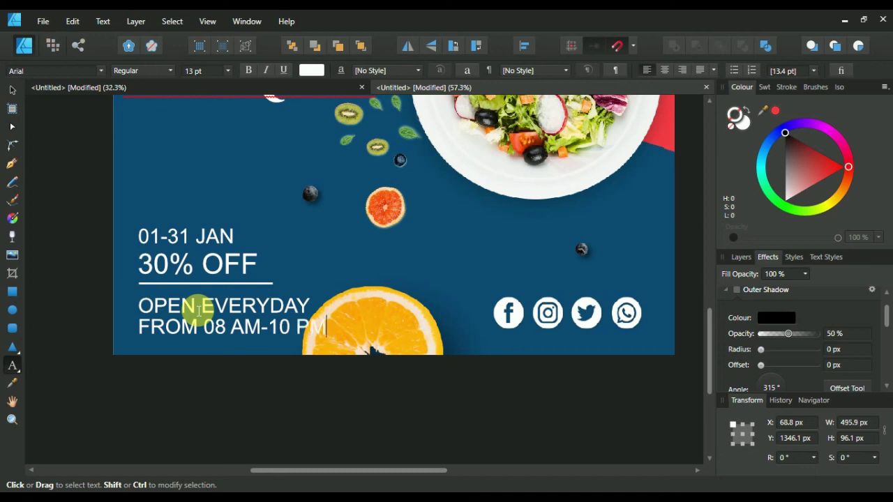
{"action": "key", "text": "Escape"}
- Set the opening-hours text size to 10 pt and move it up to just beneath the divider line
{"action": "key", "text": "ctrl+a"}
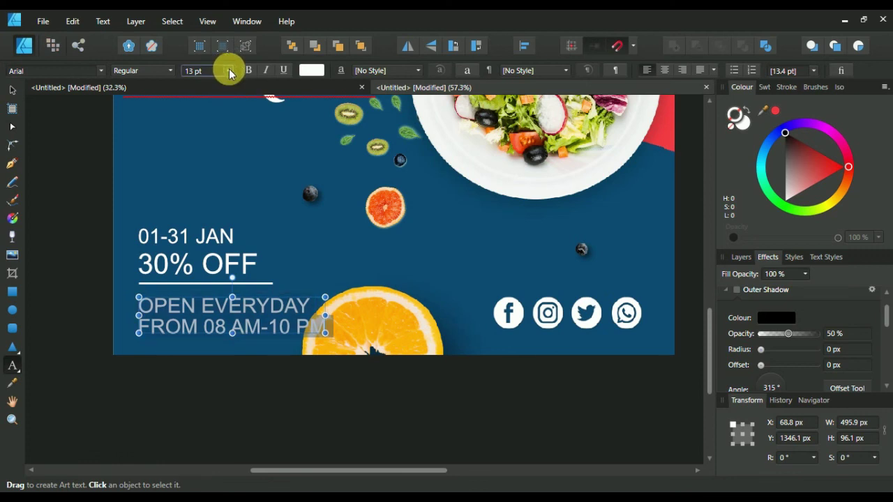
{"action": "left_click", "coordinate": [202, 70]}
{"action": "type", "text": "10"}
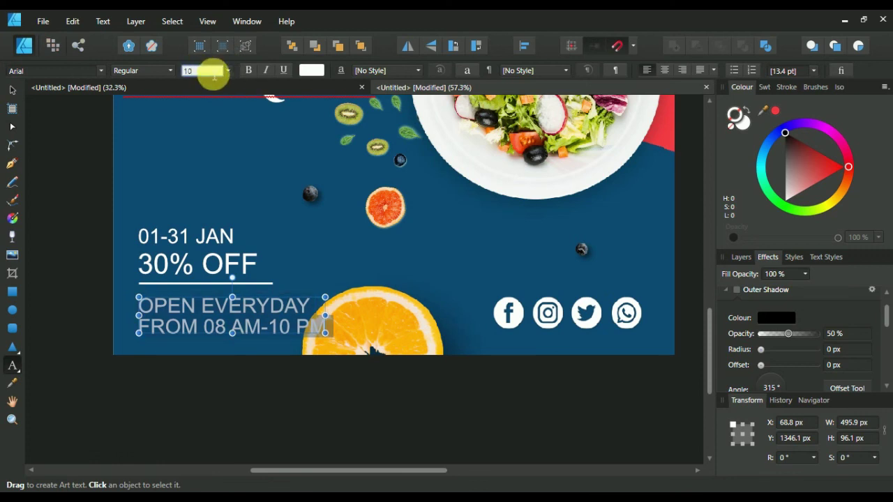
{"action": "key", "text": "Return"}
{"action": "left_click", "coordinate": [12, 90]}
{"action": "left_click", "coordinate": [225, 311]}
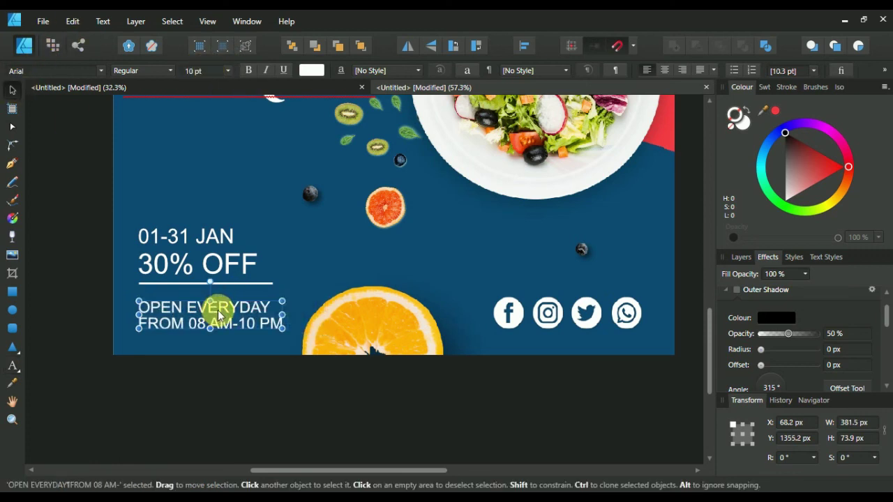
{"action": "scroll", "coordinate": [213, 311], "scroll_direction": "up", "scroll_amount": 1}
{"action": "left_click_drag", "start_coordinate": [214, 303], "coordinate": [213, 293]}
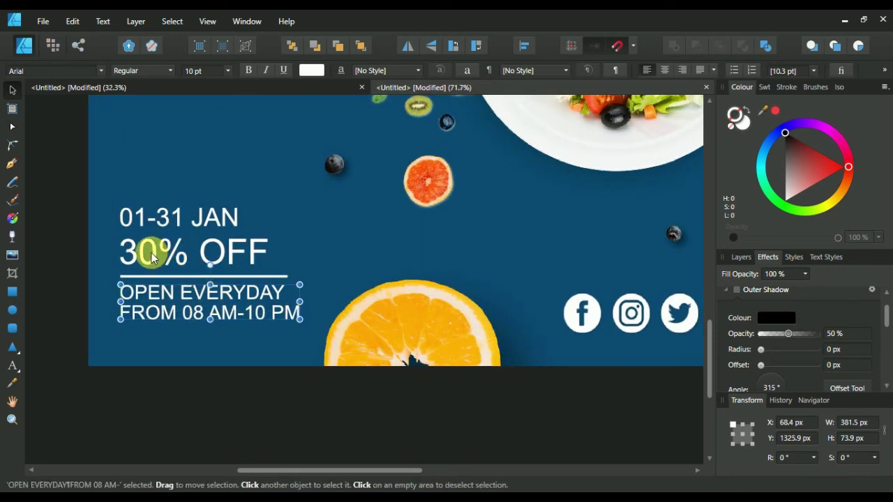
- Space the date, "30% OFF" and opening-hours texts evenly in the vertical direction with automatic distribution
{"action": "left_click", "coordinate": [151, 254], "text": "shift"}
{"action": "left_click", "coordinate": [140, 216], "text": "shift"}
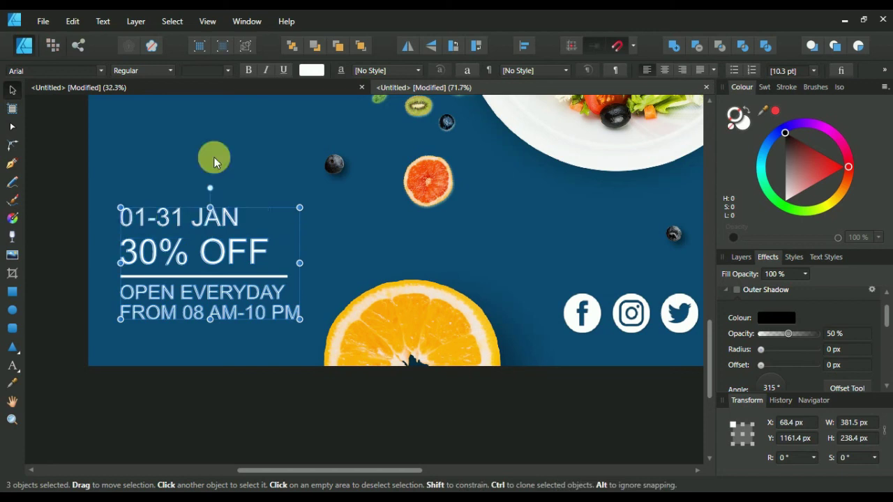
{"action": "left_click", "coordinate": [523, 46]}
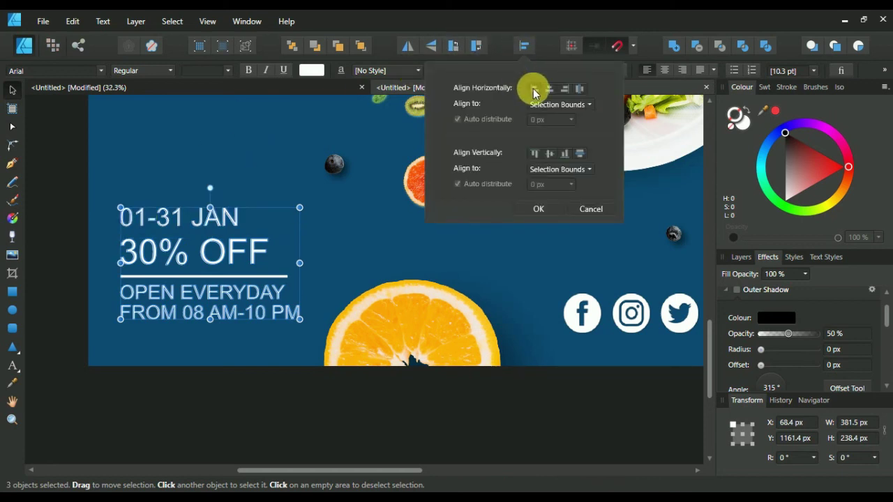
{"action": "left_click", "coordinate": [582, 152]}
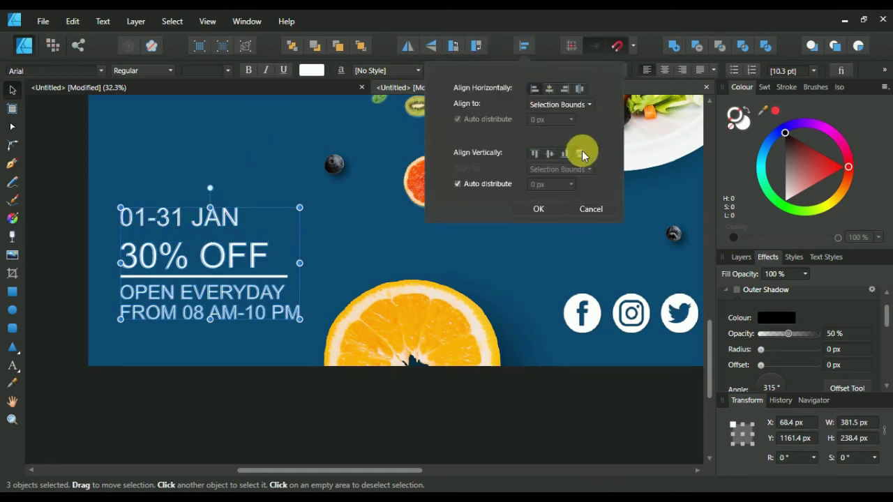
{"action": "left_click", "coordinate": [539, 208]}
{"action": "left_click", "coordinate": [367, 270]}
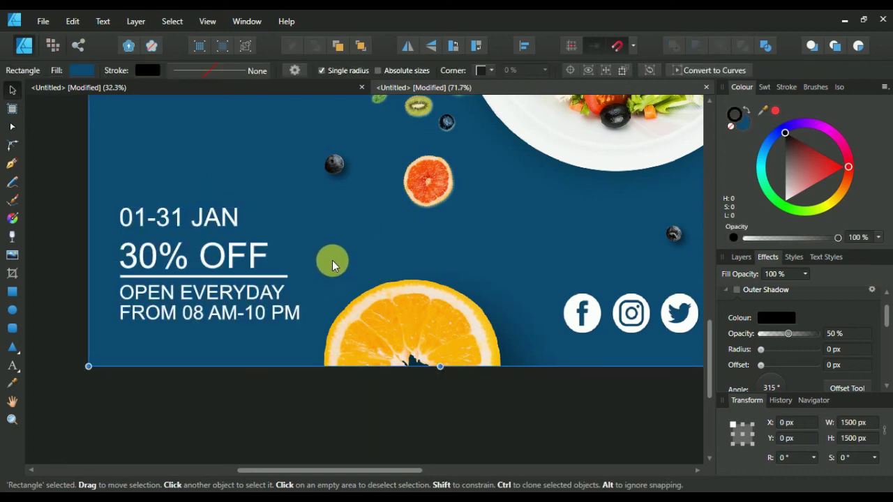
- Shift the opening-hours text down to about Y 1339 px and the divider line down to about Y 1313 px, leaving gaps between them
{"action": "scroll", "coordinate": [332, 260], "scroll_direction": "down", "scroll_amount": 3}
{"action": "left_click_drag", "start_coordinate": [482, 210], "coordinate": [456, 350]}
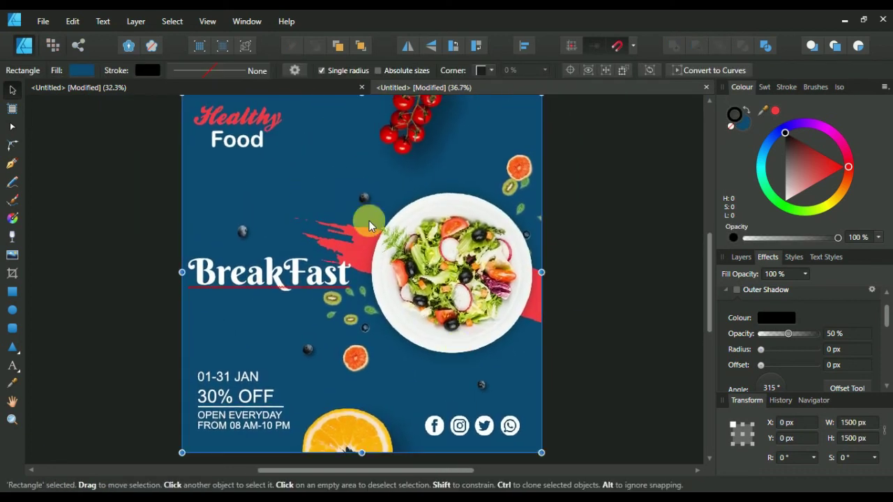
{"action": "scroll", "coordinate": [368, 219], "scroll_direction": "down", "scroll_amount": 2}
{"action": "scroll", "coordinate": [508, 298], "scroll_direction": "up", "scroll_amount": 1}
{"action": "left_click_drag", "start_coordinate": [370, 325], "coordinate": [402, 300]}
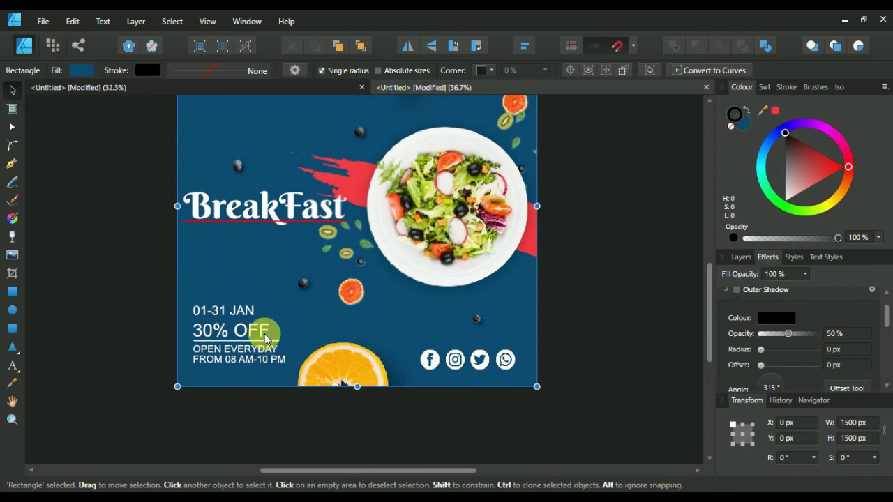
{"action": "scroll", "coordinate": [265, 340], "scroll_direction": "up", "scroll_amount": 3}
{"action": "left_click", "coordinate": [235, 363]}
{"action": "left_click_drag", "start_coordinate": [235, 363], "coordinate": [235, 367]}
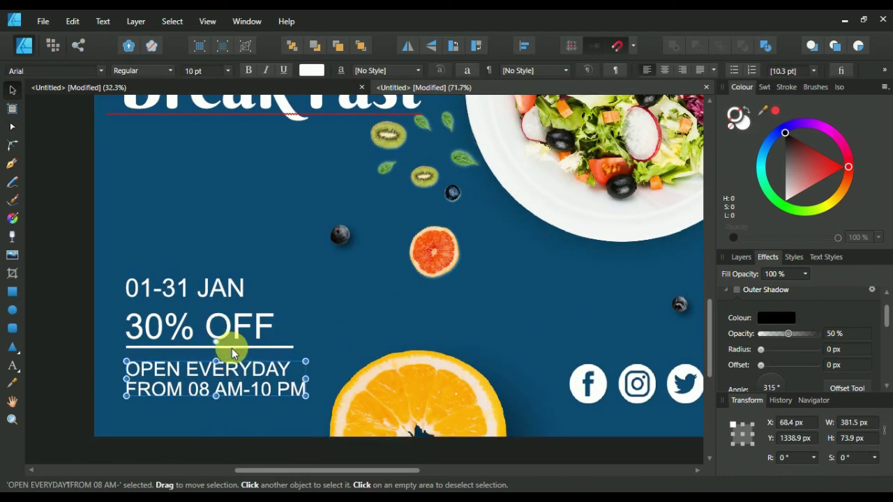
{"action": "scroll", "coordinate": [237, 344], "scroll_direction": "up", "scroll_amount": 1}
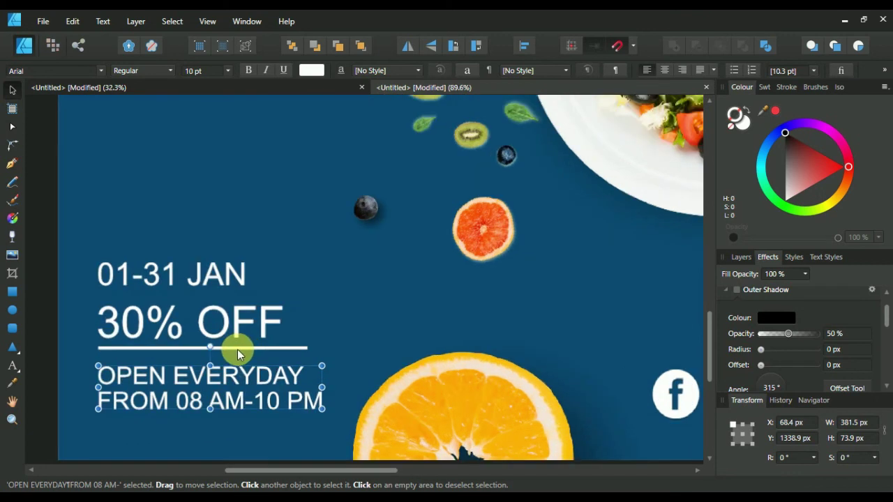
{"action": "left_click", "coordinate": [238, 347]}
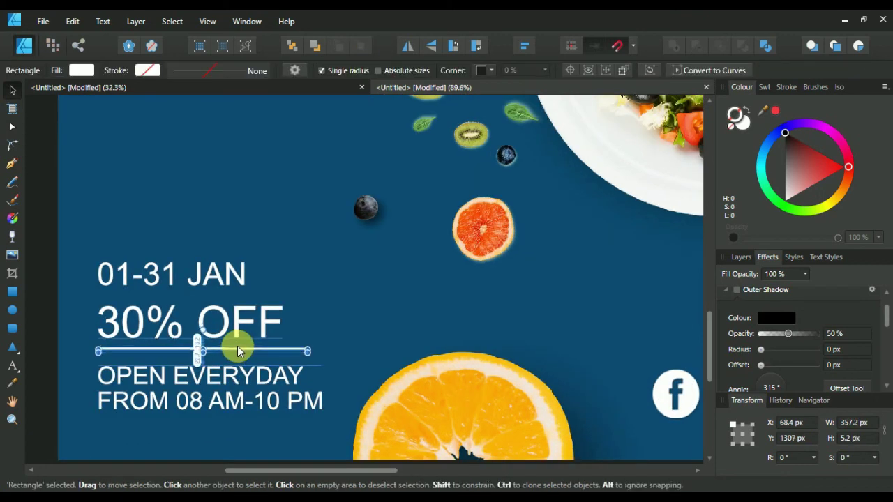
{"action": "left_click_drag", "start_coordinate": [237, 347], "coordinate": [237, 346]}
- Examine the whole poster to check the overall layout and the spacing of the discount text block
{"action": "scroll", "coordinate": [364, 302], "scroll_direction": "down", "scroll_amount": 3}
{"action": "left_click_drag", "start_coordinate": [448, 322], "coordinate": [324, 372]}
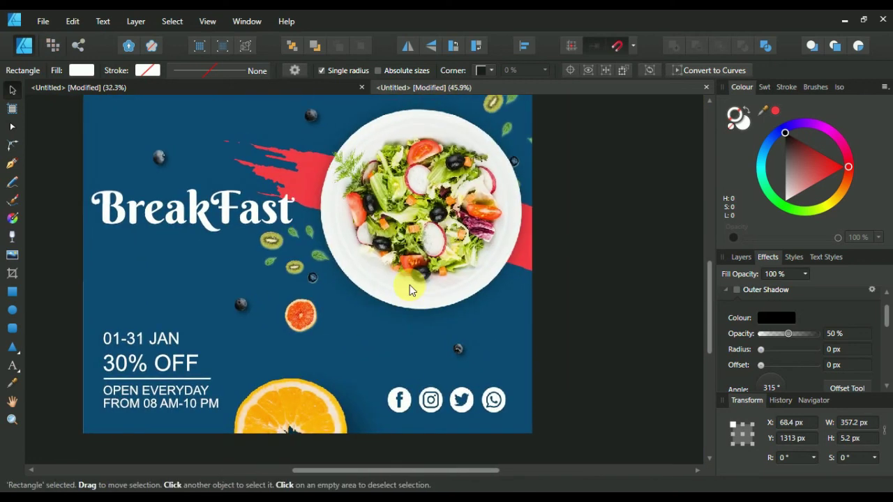
{"action": "scroll", "coordinate": [410, 286], "scroll_direction": "down", "scroll_amount": 2}
{"action": "scroll", "coordinate": [440, 286], "scroll_direction": "down", "scroll_amount": 1}
{"action": "scroll", "coordinate": [531, 227], "scroll_direction": "up", "scroll_amount": 1}
{"action": "left_click", "coordinate": [473, 234]}
{"action": "scroll", "coordinate": [516, 242], "scroll_direction": "up", "scroll_amount": 1}
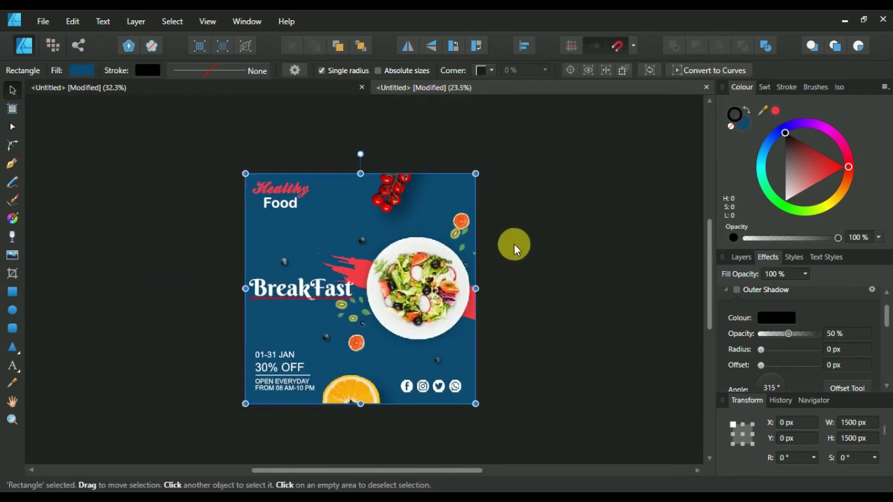
{"action": "scroll", "coordinate": [502, 267], "scroll_direction": "up", "scroll_amount": 1}
{"action": "scroll", "coordinate": [501, 268], "scroll_direction": "up", "scroll_amount": 1}
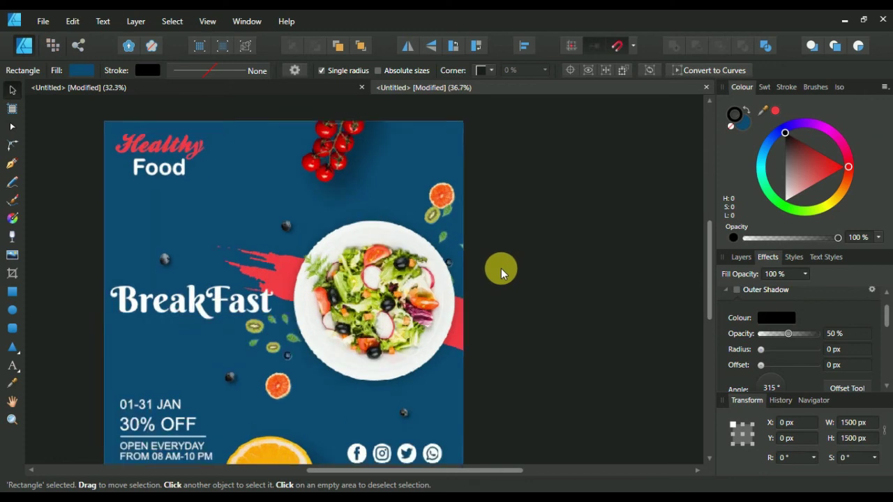